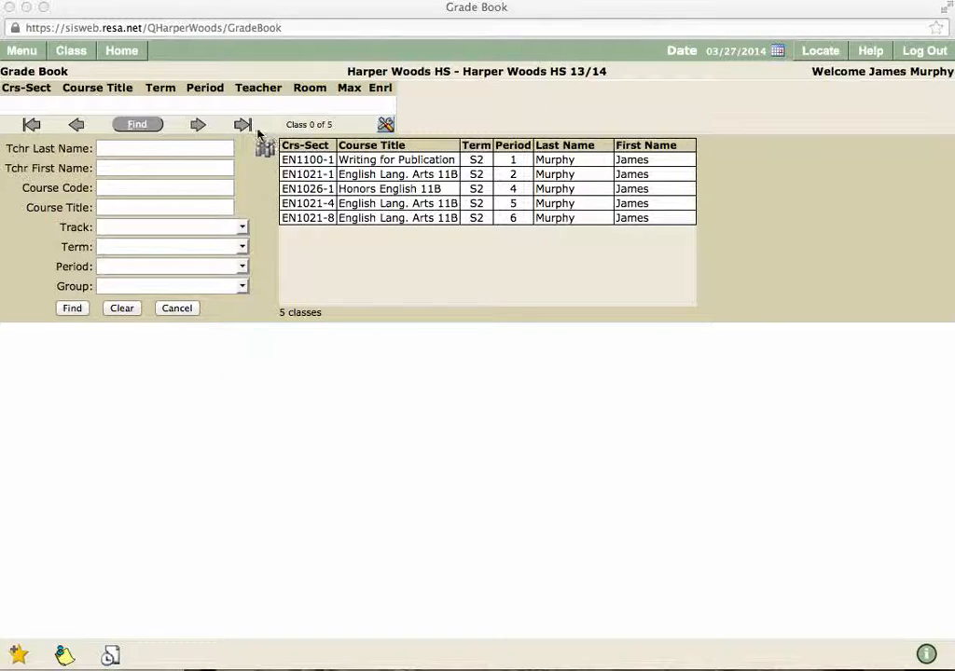
# Step: Open the period 1 Writing for Publication class, EN1100-1, from the class list
pyautogui.click(433, 159)
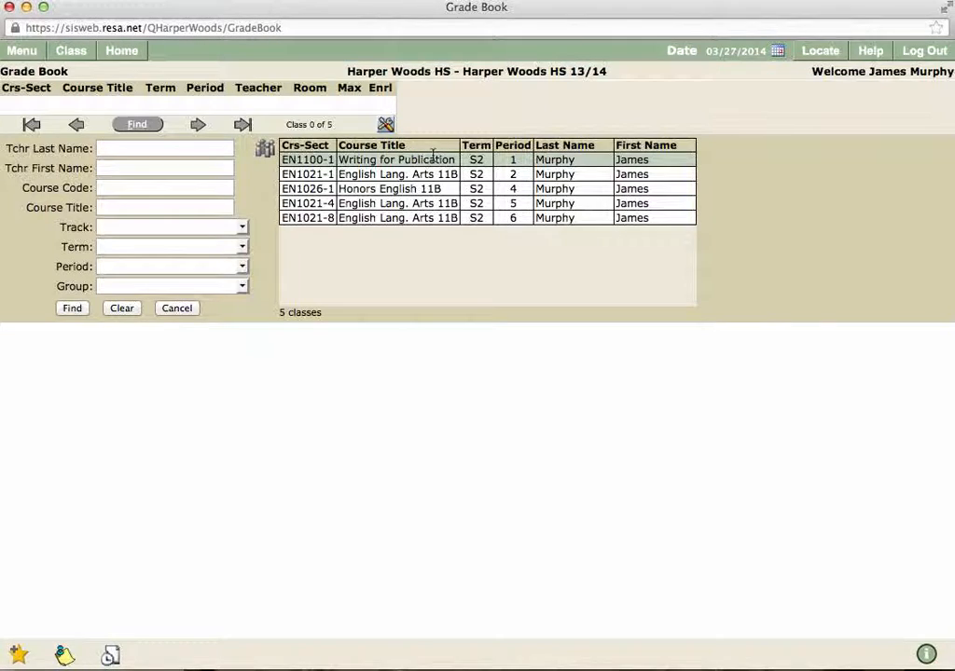
pyautogui.doubleClick(372, 163)
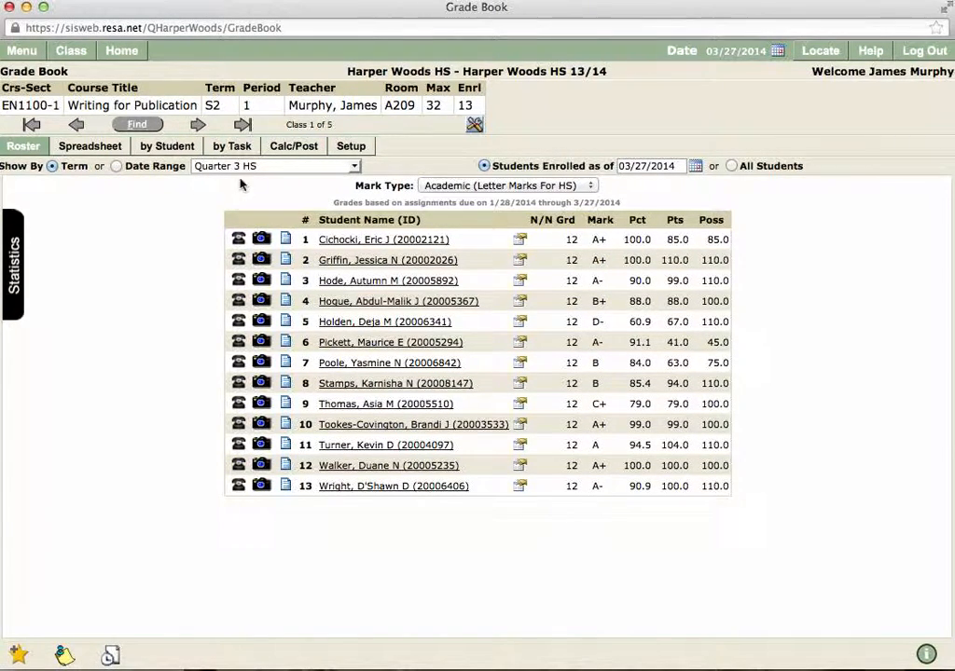
# Step: View the first student's assignment scores and the class's scores for the Weekly Article Submission task
pyautogui.click(236, 152)
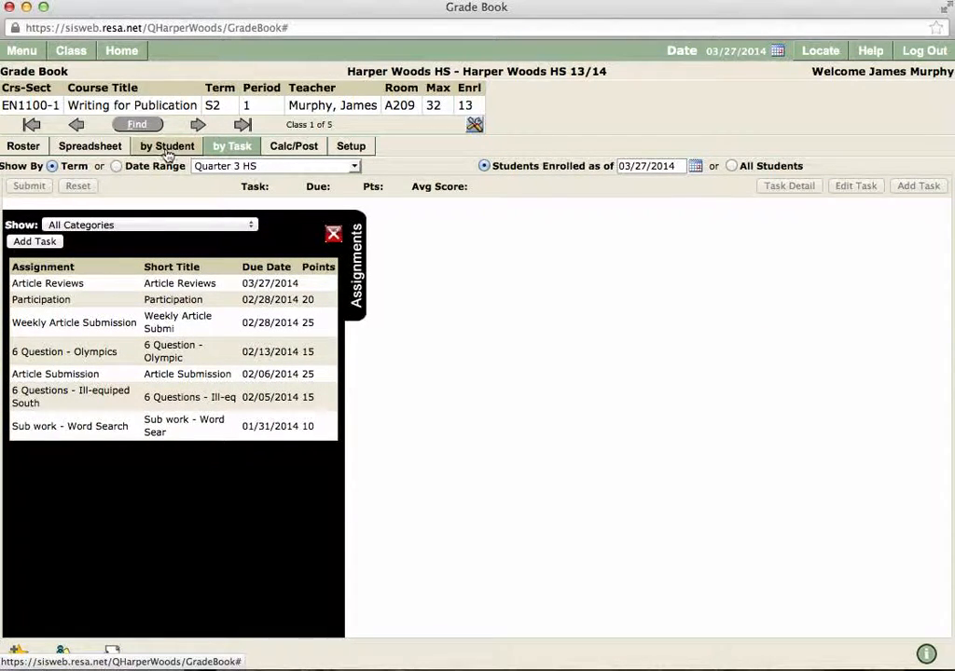
pyautogui.click(18, 147)
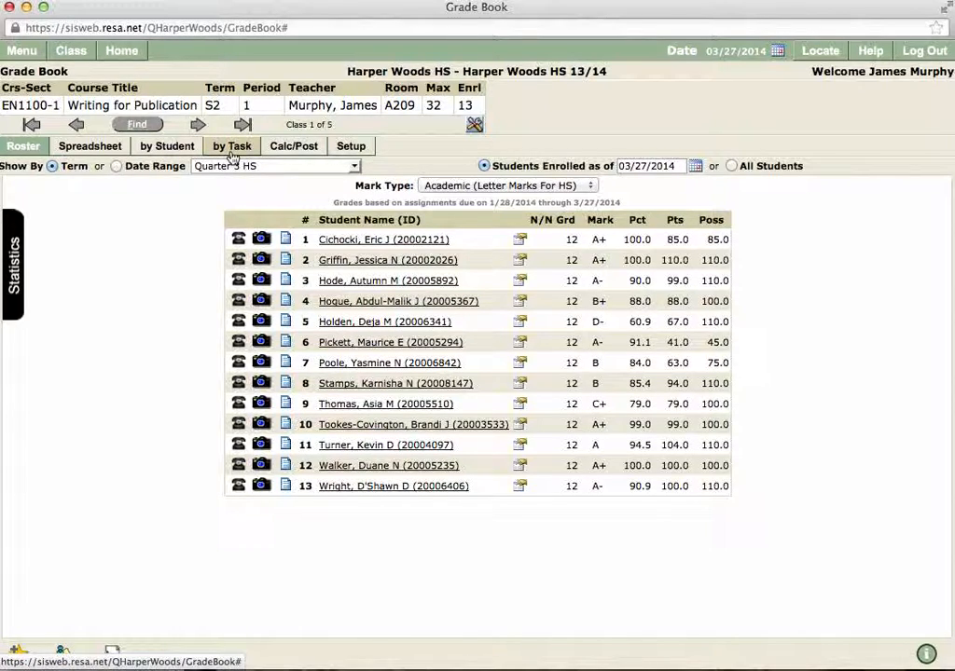
pyautogui.click(185, 152)
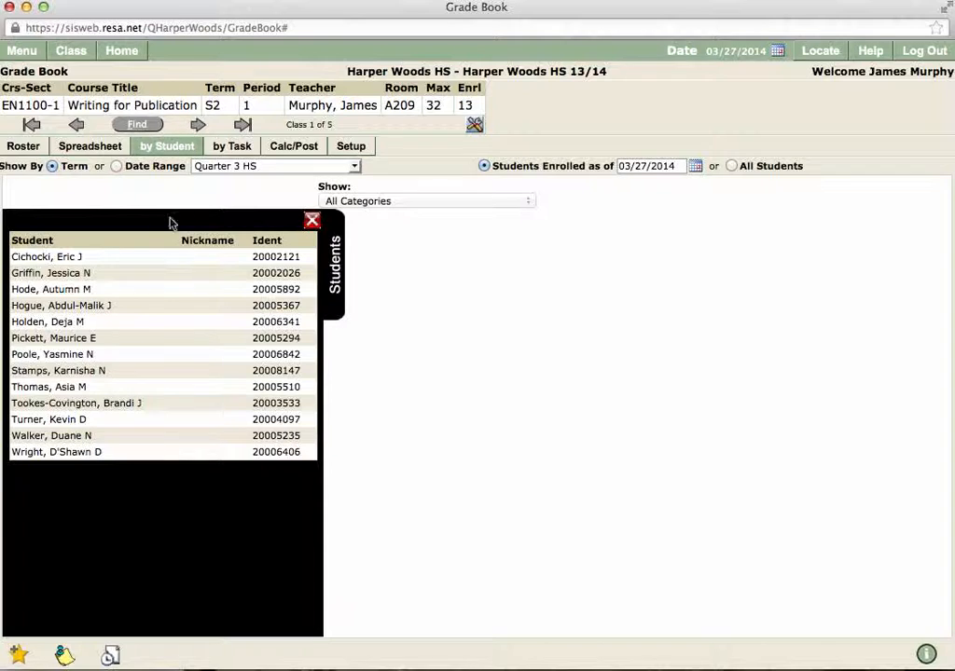
pyautogui.click(86, 259)
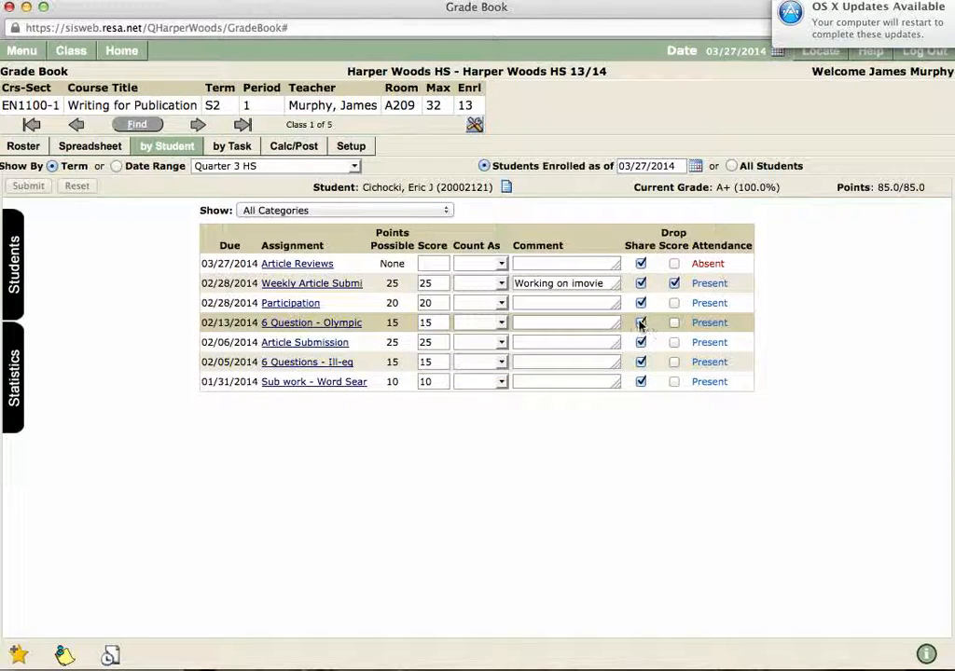
pyautogui.click(220, 151)
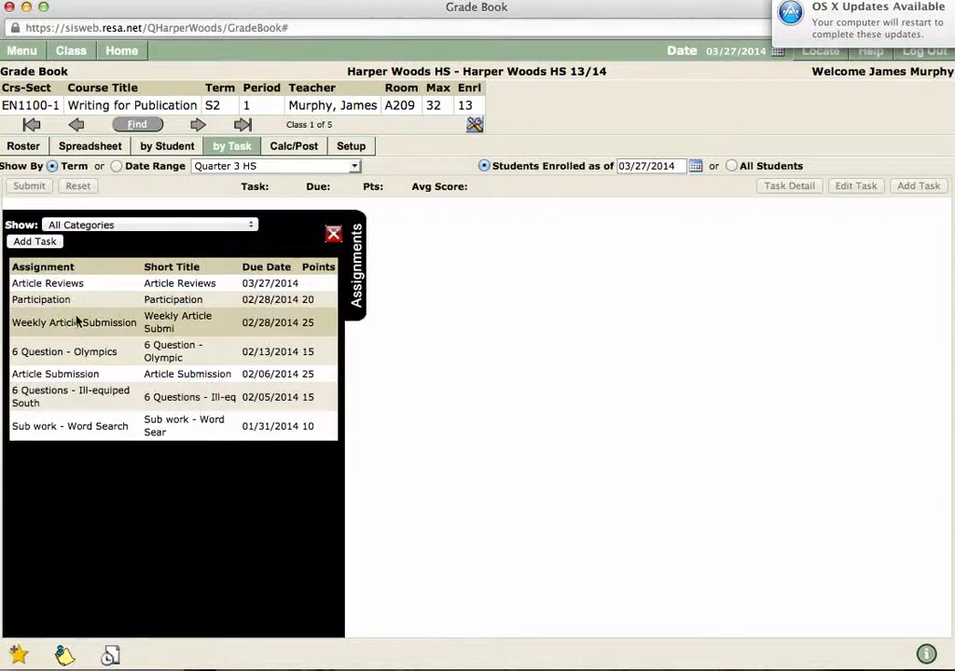
pyautogui.click(79, 322)
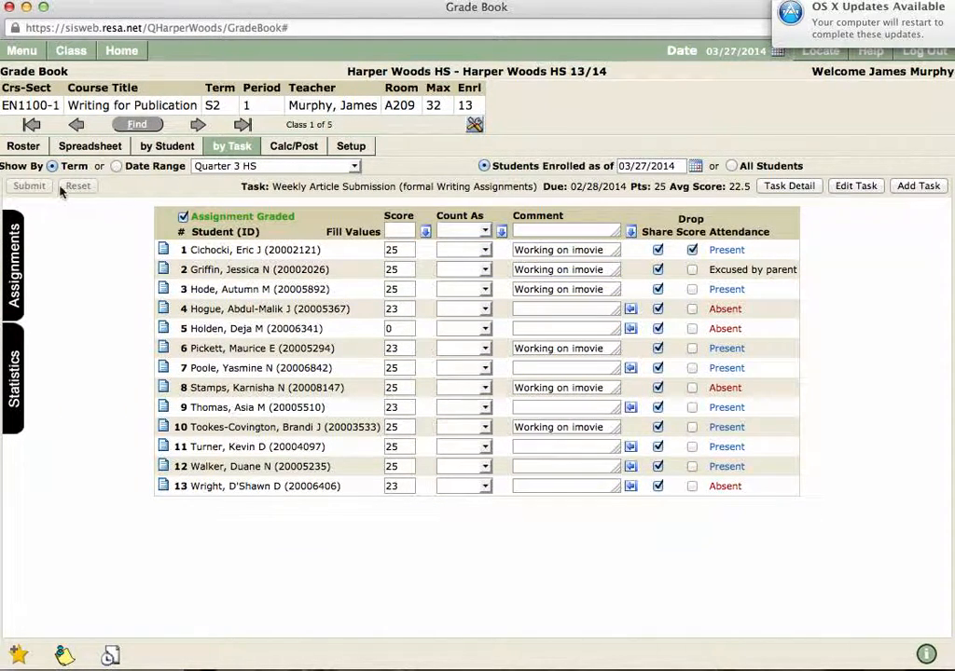
# Step: Add a new task titled 1 with the short title 11 to the Writing for Publication class and submit it
pyautogui.click(13, 248)
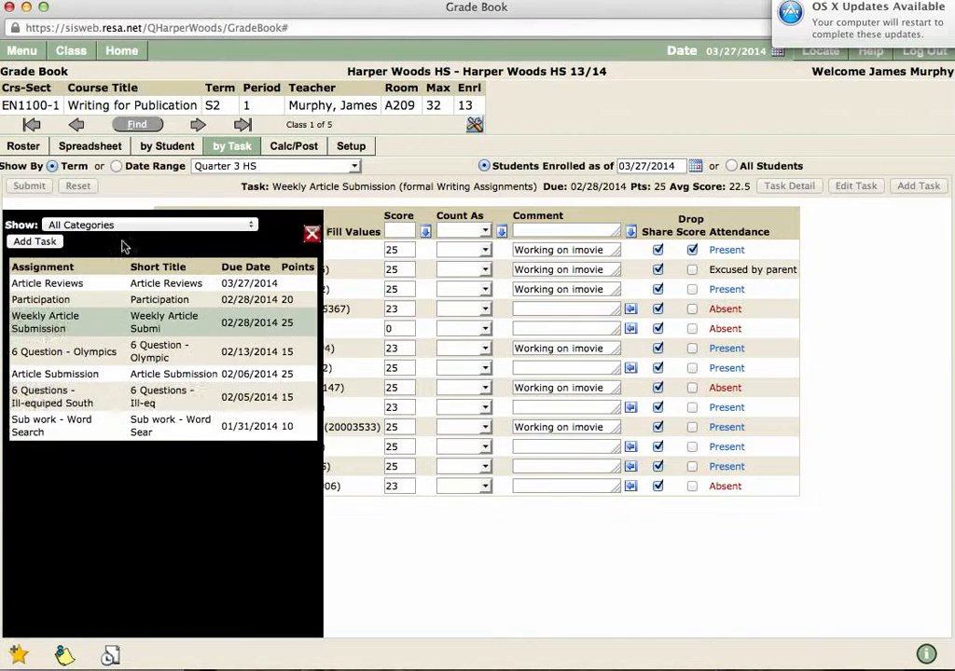
pyautogui.click(35, 242)
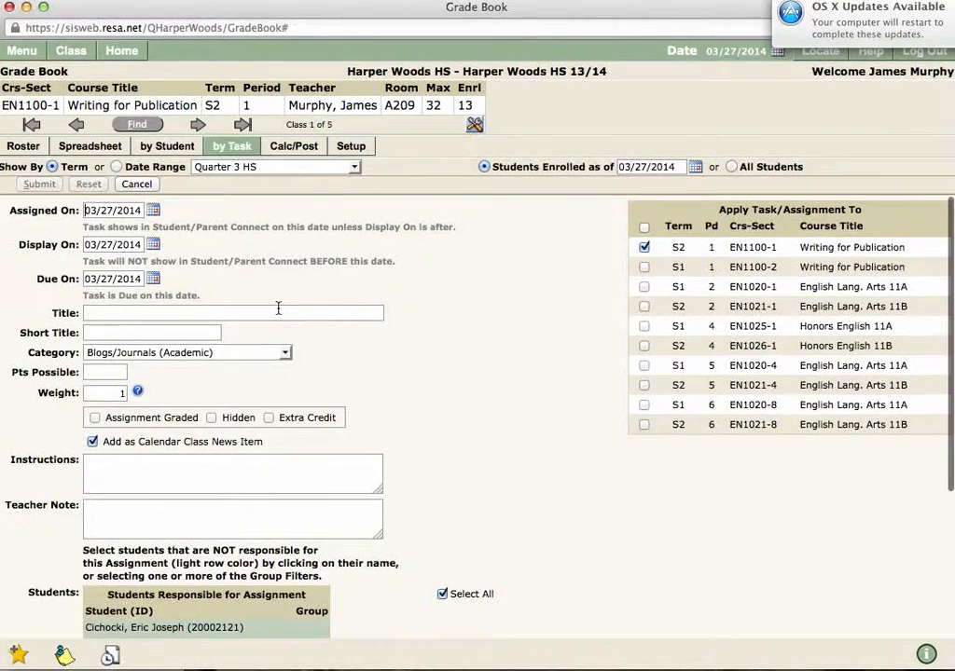
pyautogui.click(111, 312)
pyautogui.write('1')
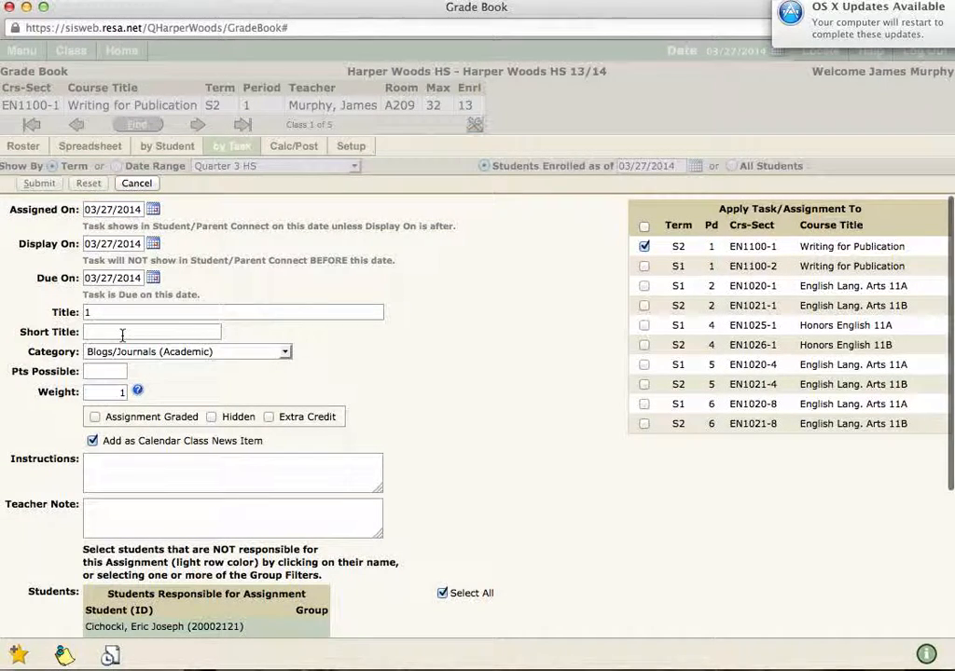
pyautogui.click(122, 332)
pyautogui.write('11')
pyautogui.scroll(-2, 140, 294)
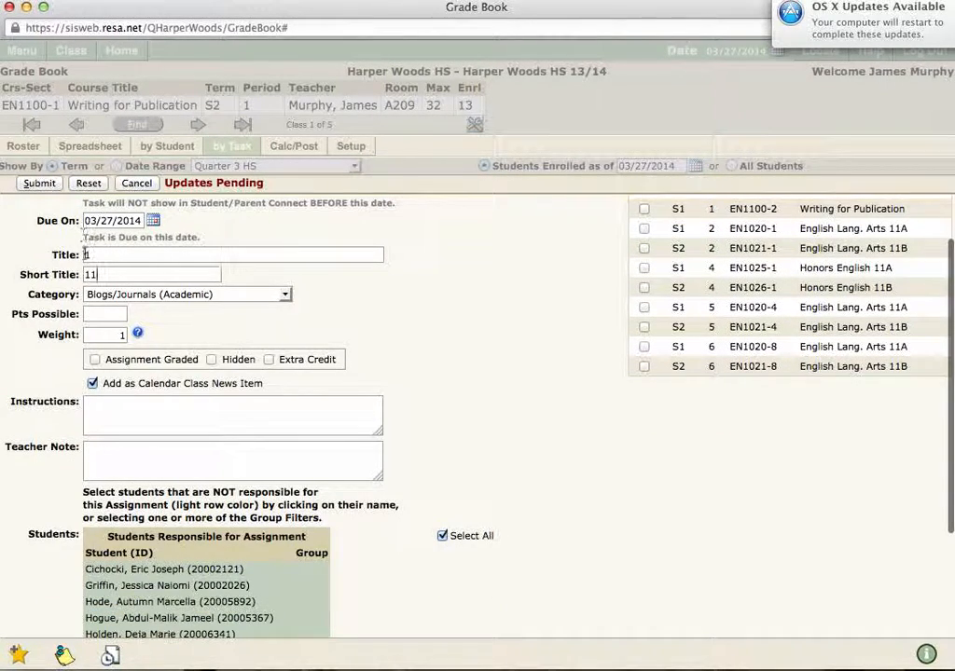
pyautogui.click(40, 183)
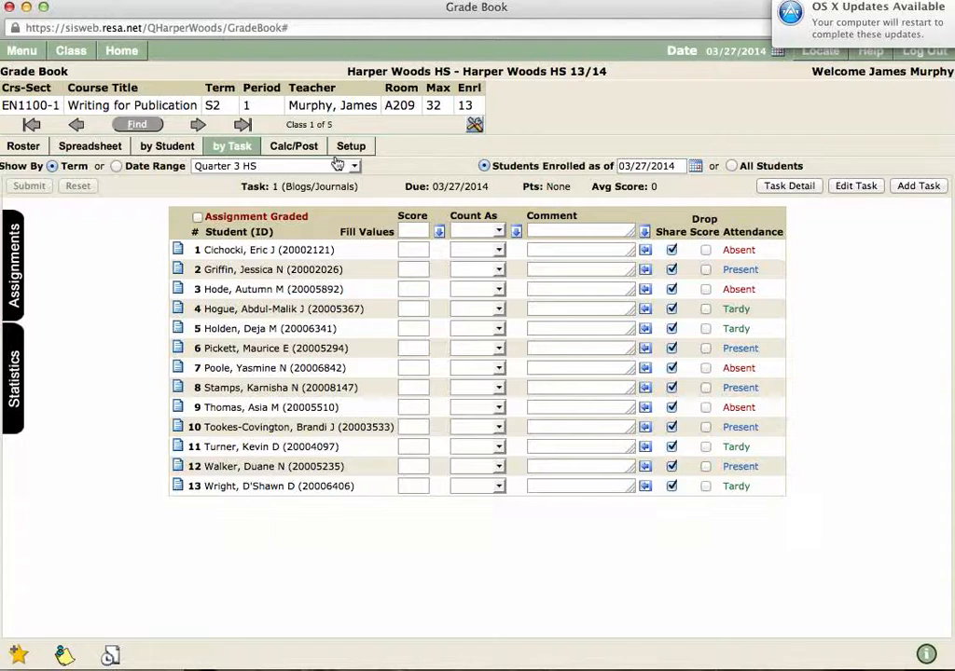
# Step: Review the class roster and the first student's list of assignments after adding the task
pyautogui.click(24, 146)
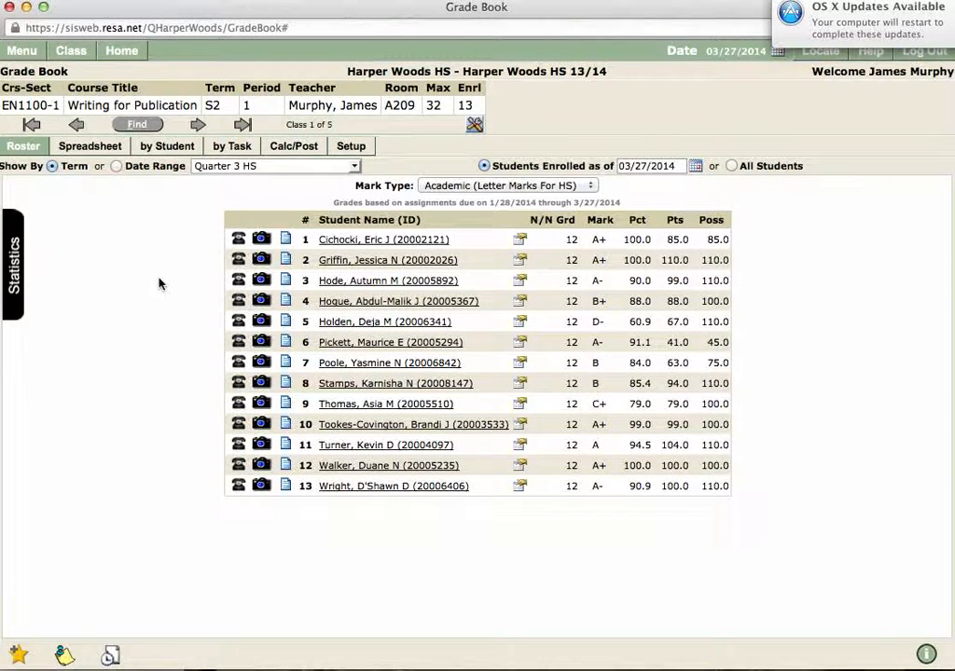
pyautogui.click(169, 147)
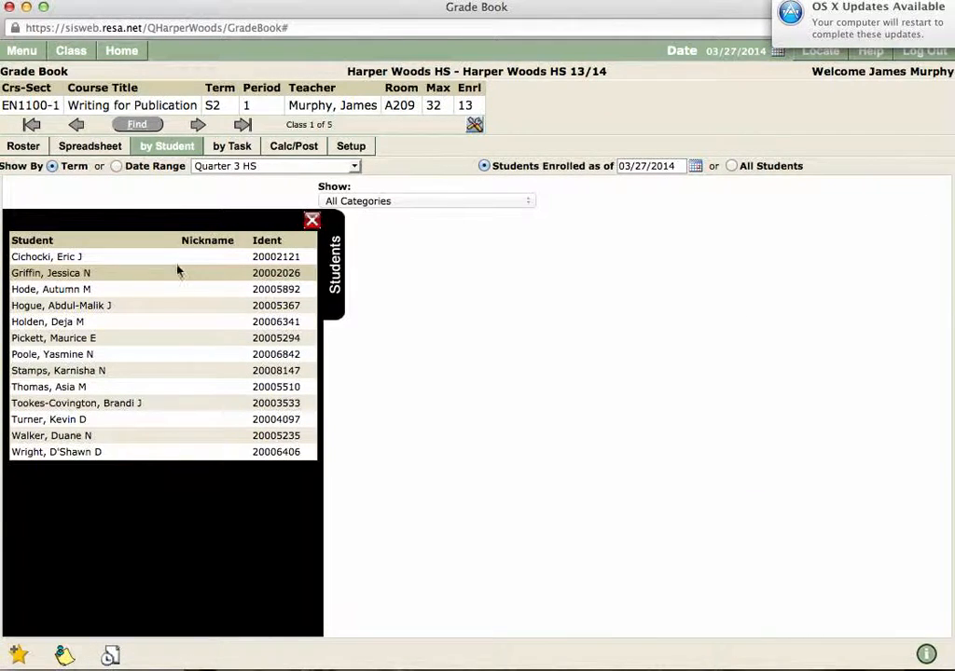
pyautogui.click(149, 257)
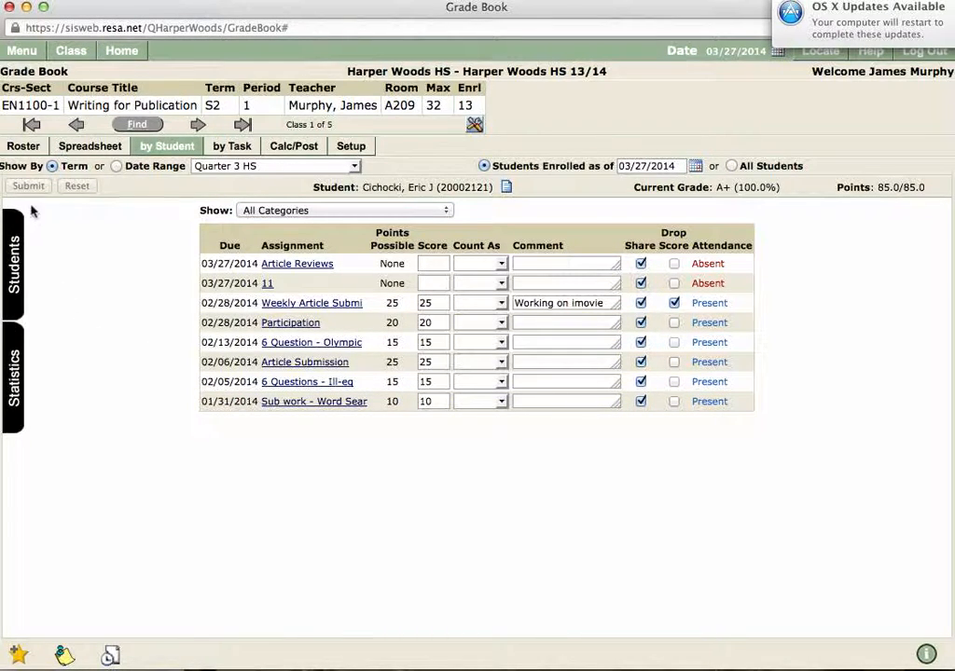
pyautogui.click(24, 147)
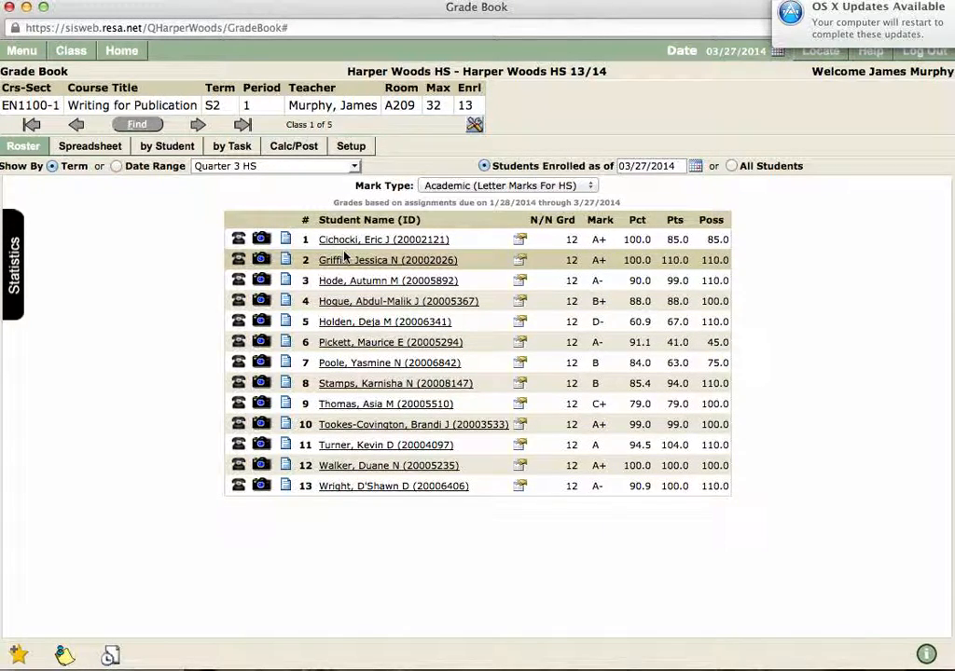
# Step: Set up Drop Scores to drop 1 score in the Article Reviews category for the Quarter 3 HS term
pyautogui.click(314, 152)
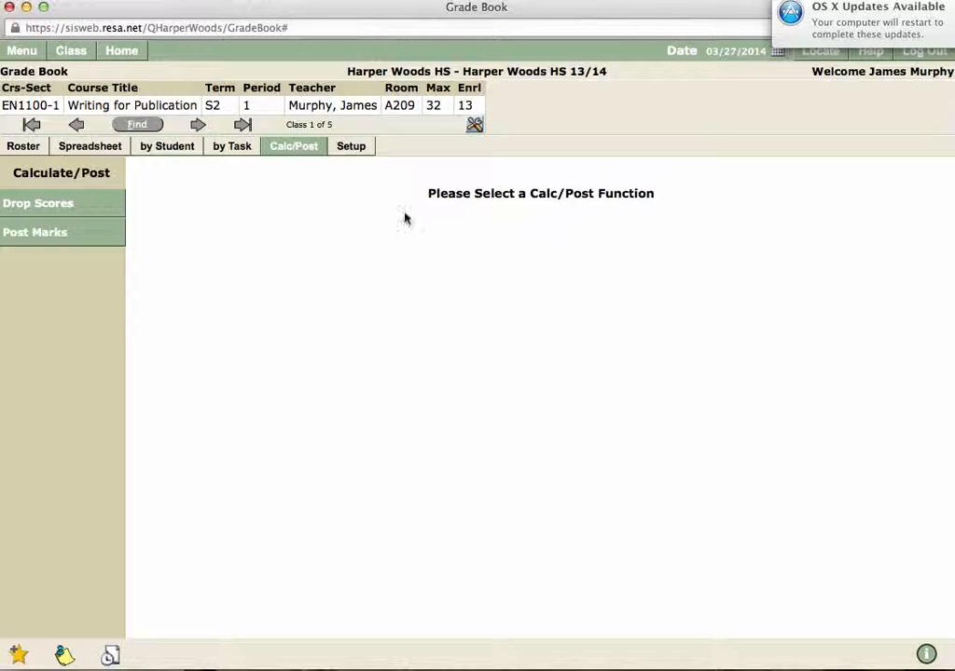
pyautogui.click(76, 213)
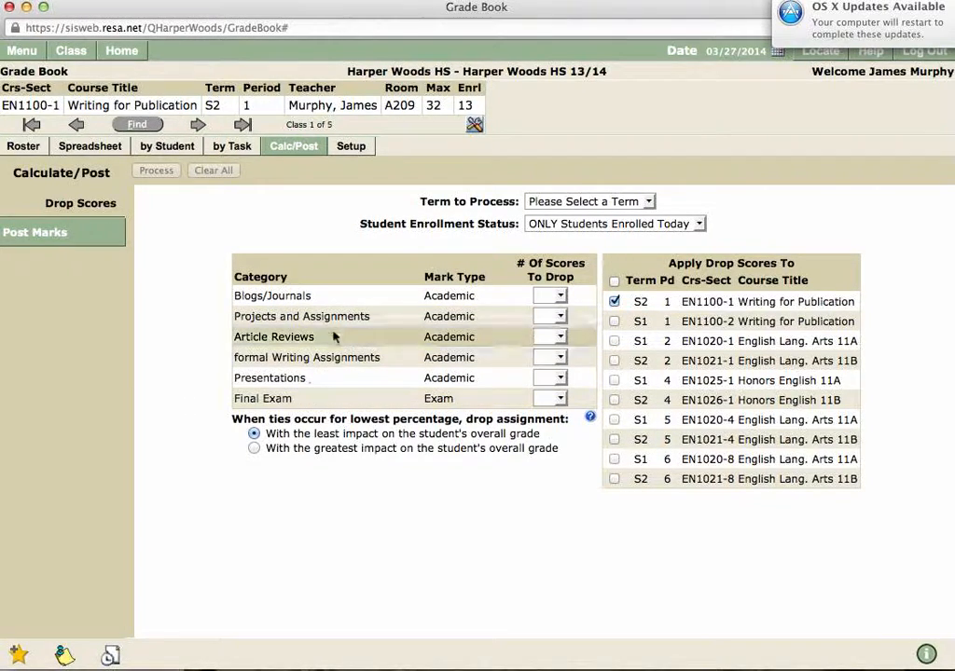
pyautogui.click(559, 297)
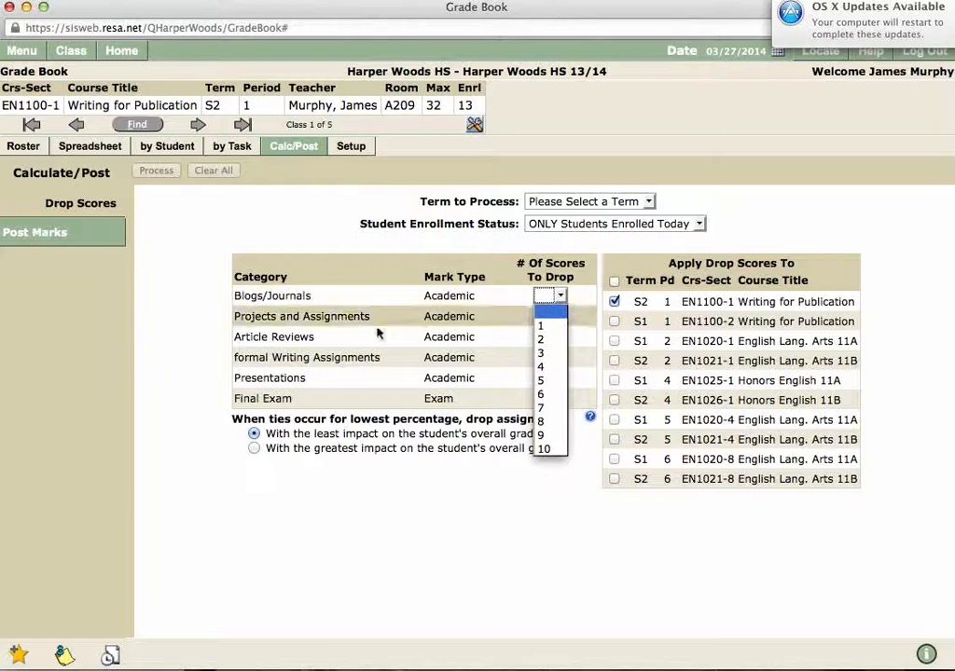
pyautogui.click(296, 324)
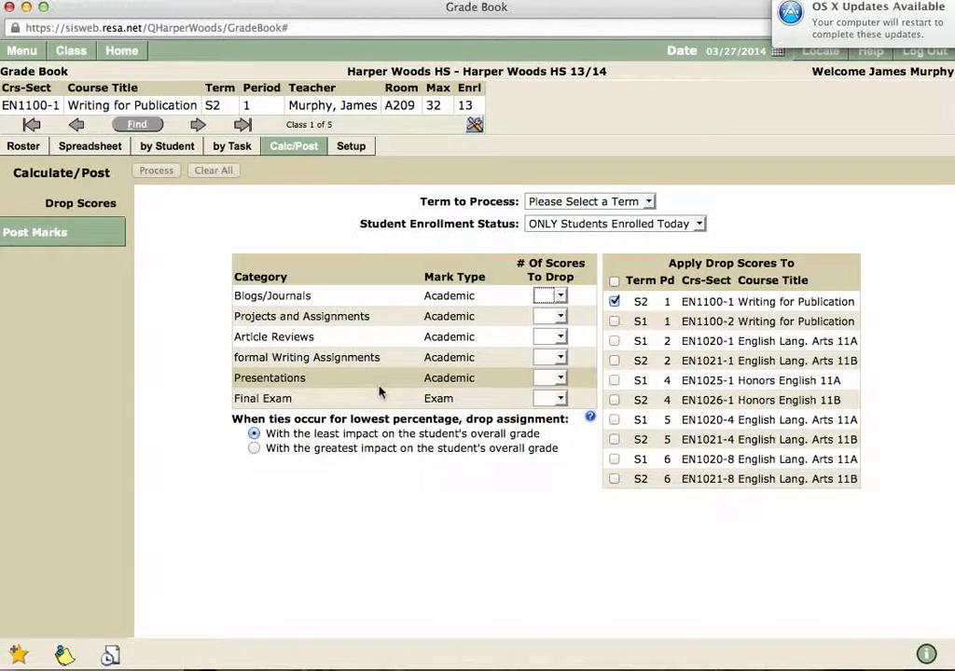
pyautogui.click(558, 339)
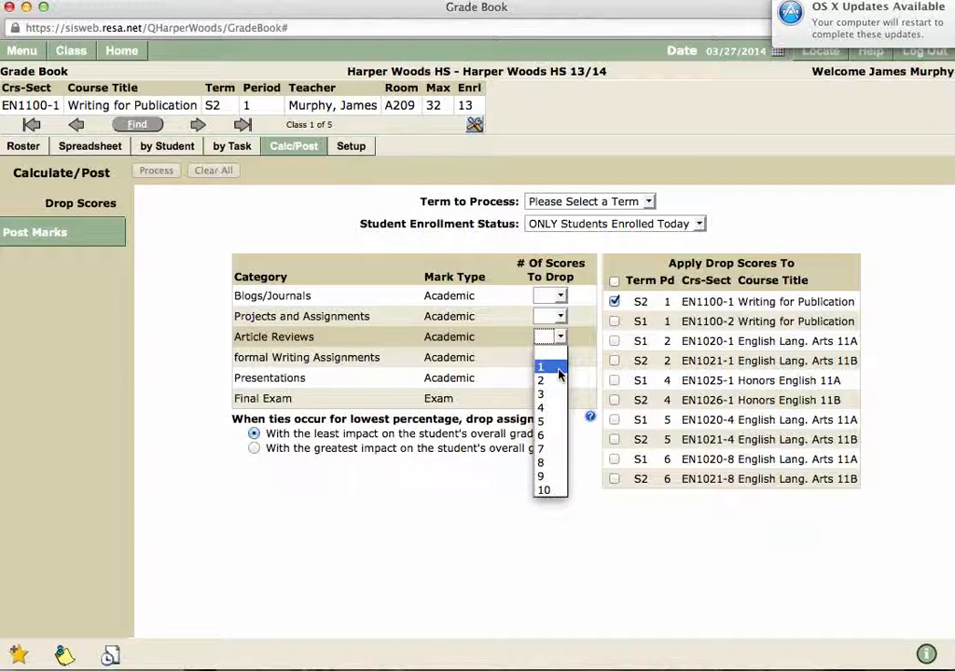
pyautogui.click(550, 367)
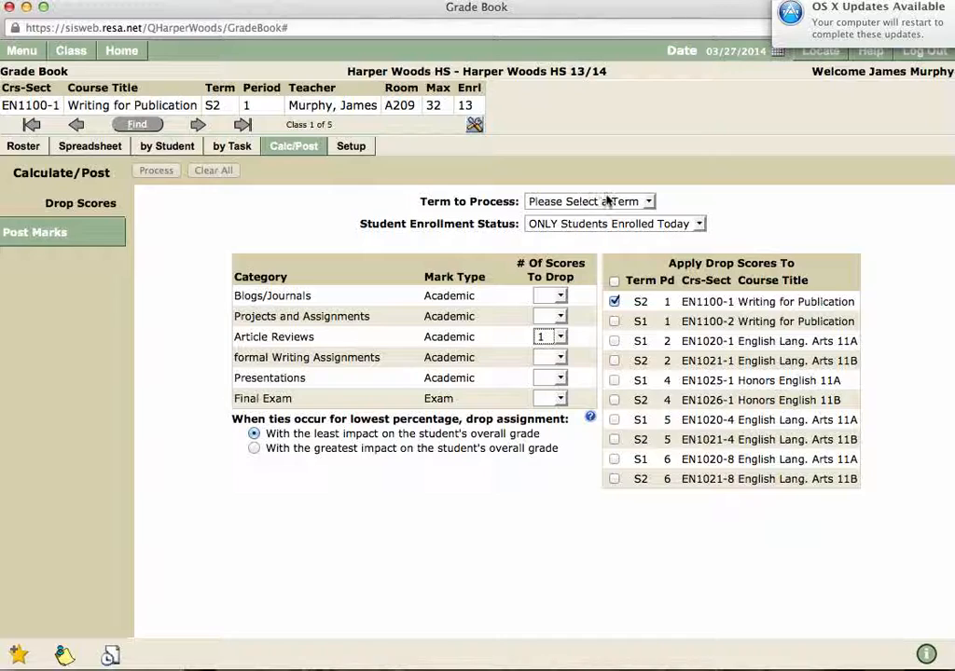
pyautogui.click(639, 201)
pyautogui.click(595, 232)
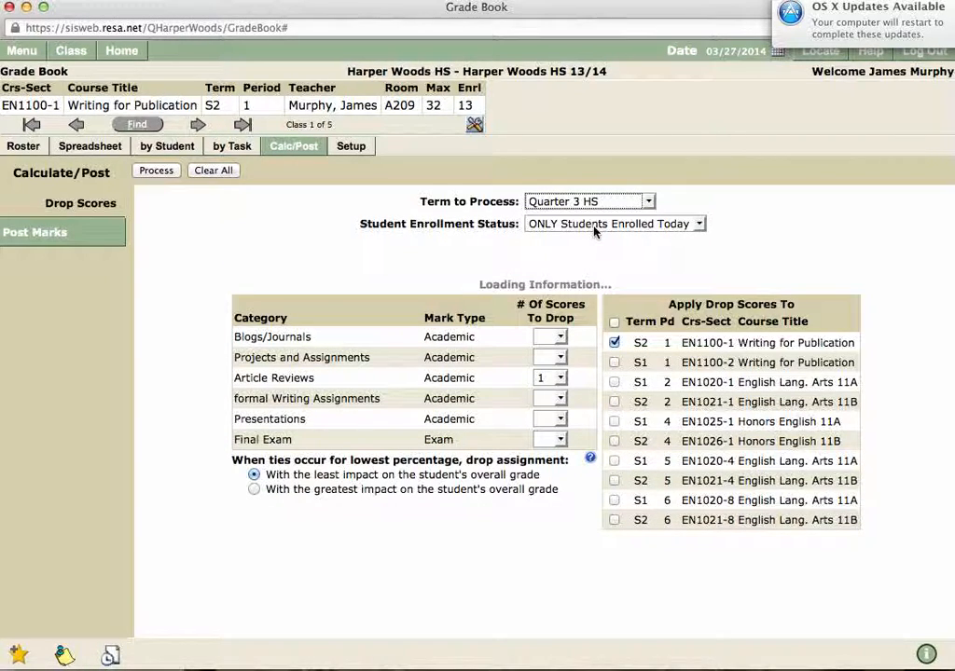
# Step: Read the Drop Scores processing notes and the help on how tied scores affect the overall grade
pyautogui.scroll(-3, 526, 333)
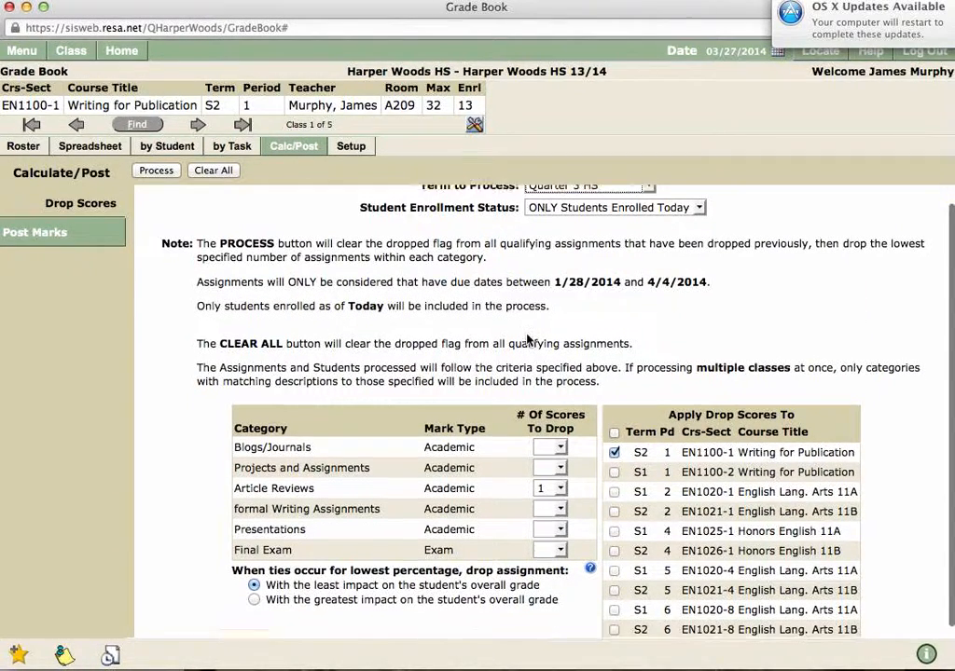
pyautogui.scroll(1, 453, 222)
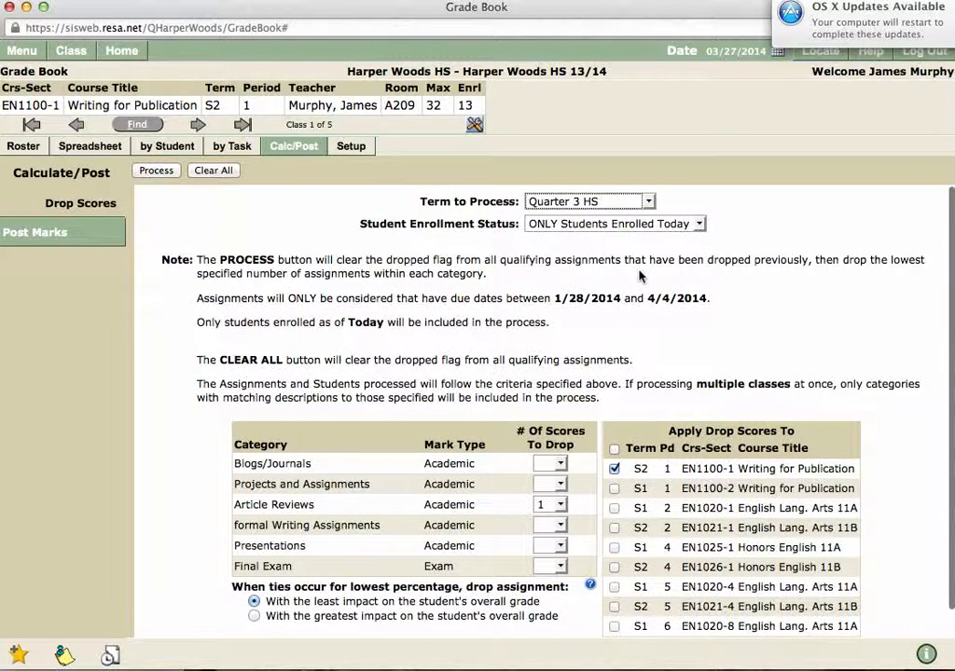
pyautogui.scroll(-1, 623, 294)
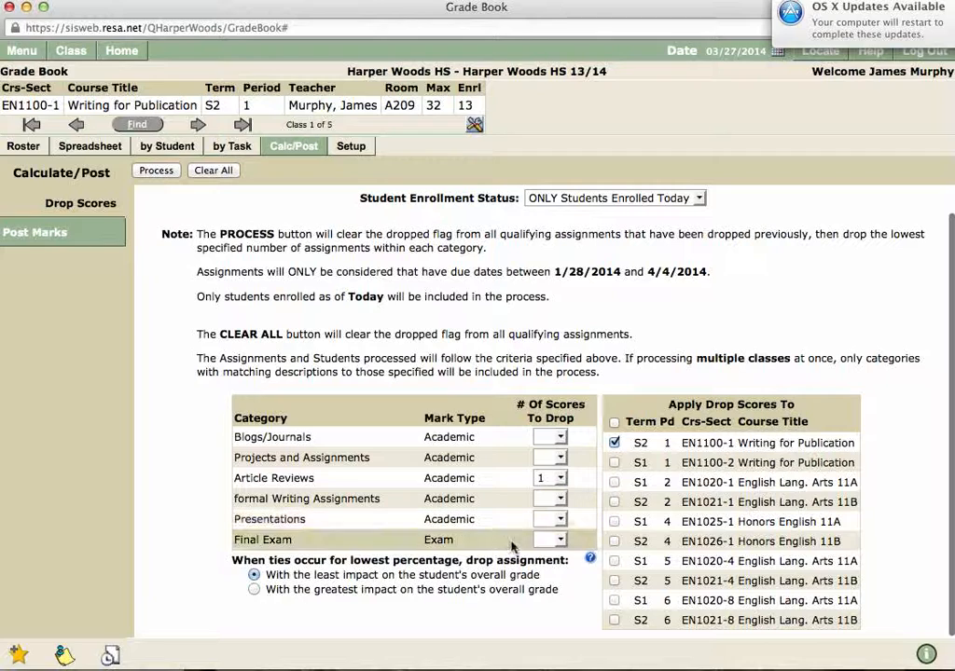
pyautogui.click(589, 559)
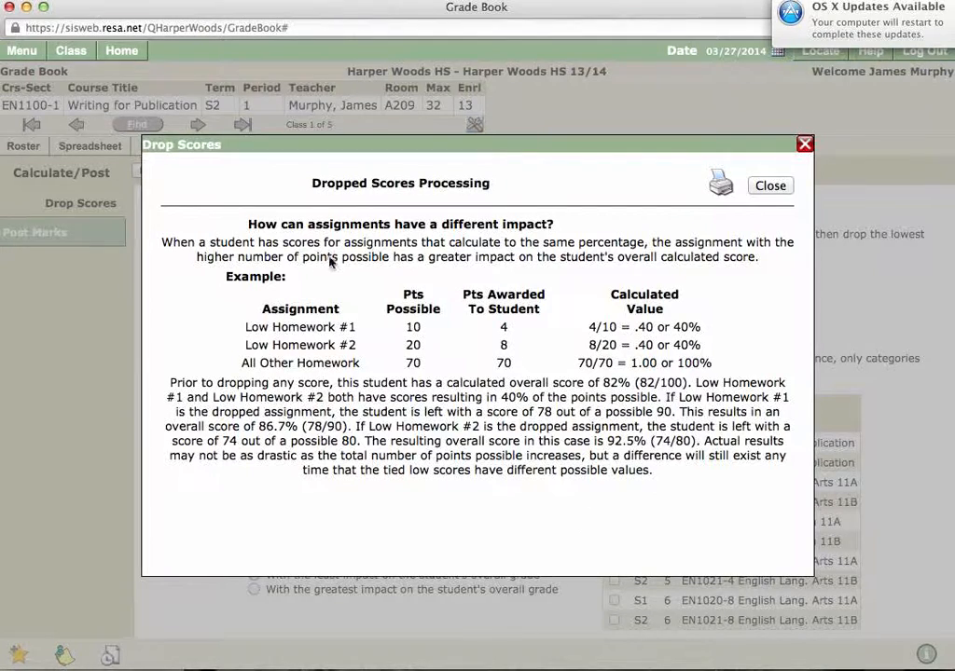
pyautogui.click(803, 146)
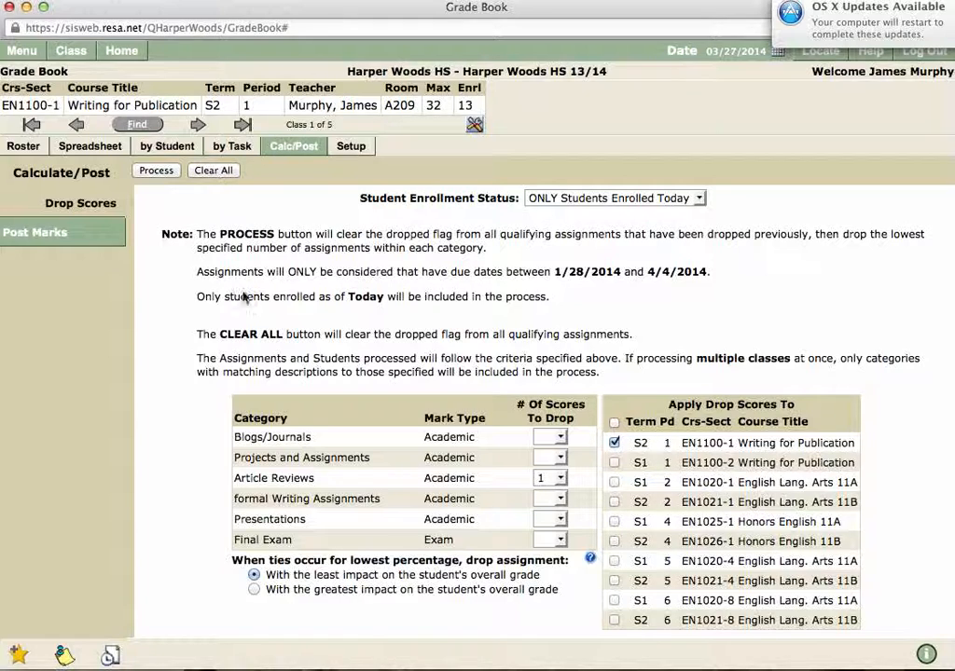
# Step: Set up Post Marks for the Quarter 3 HS term with the Academic - Gradebook mark type
pyautogui.click(65, 225)
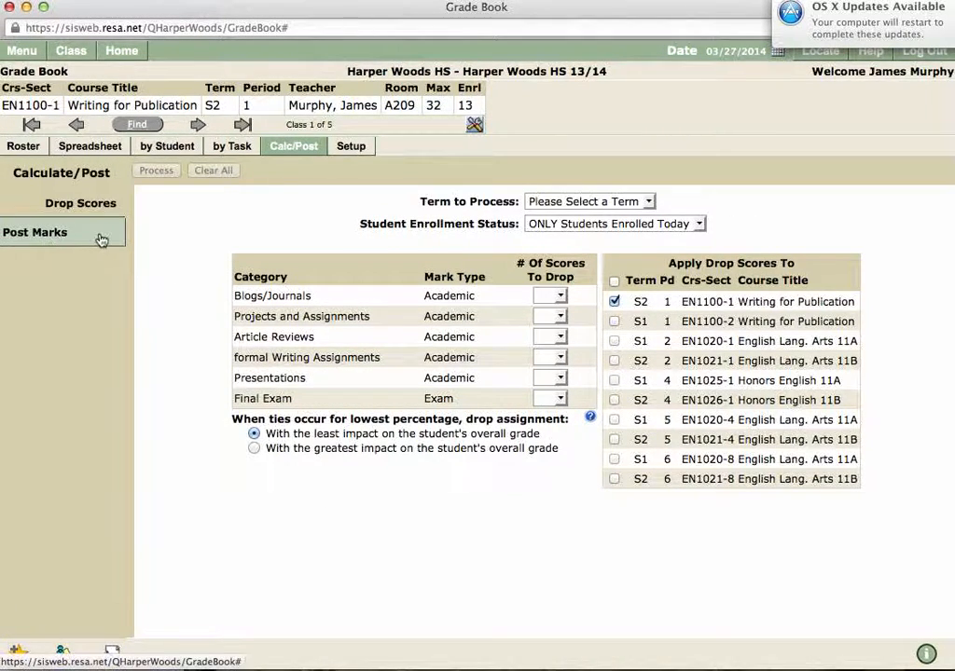
pyautogui.click(108, 206)
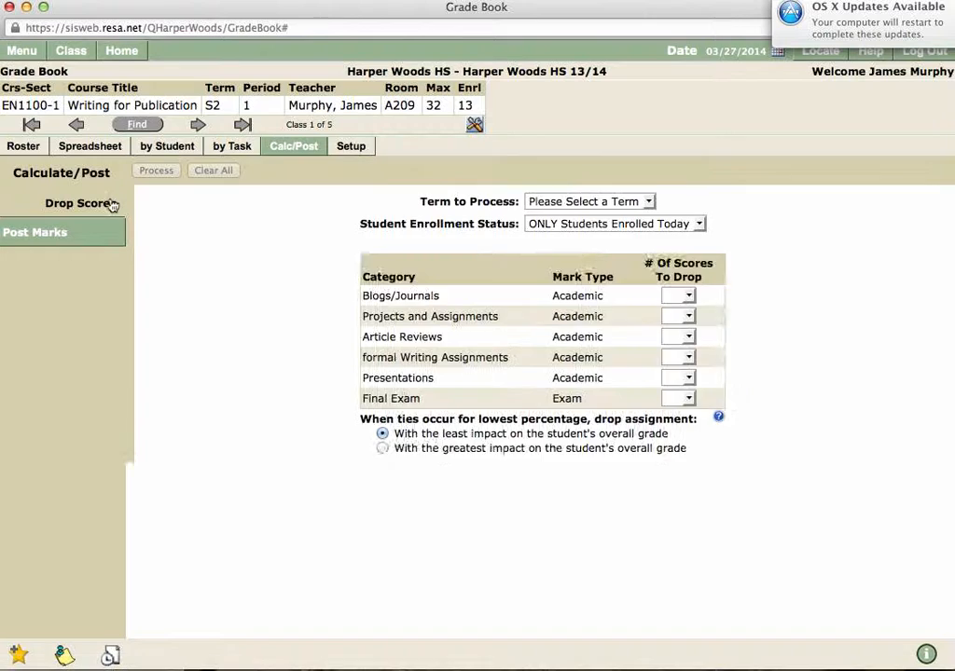
pyautogui.click(87, 228)
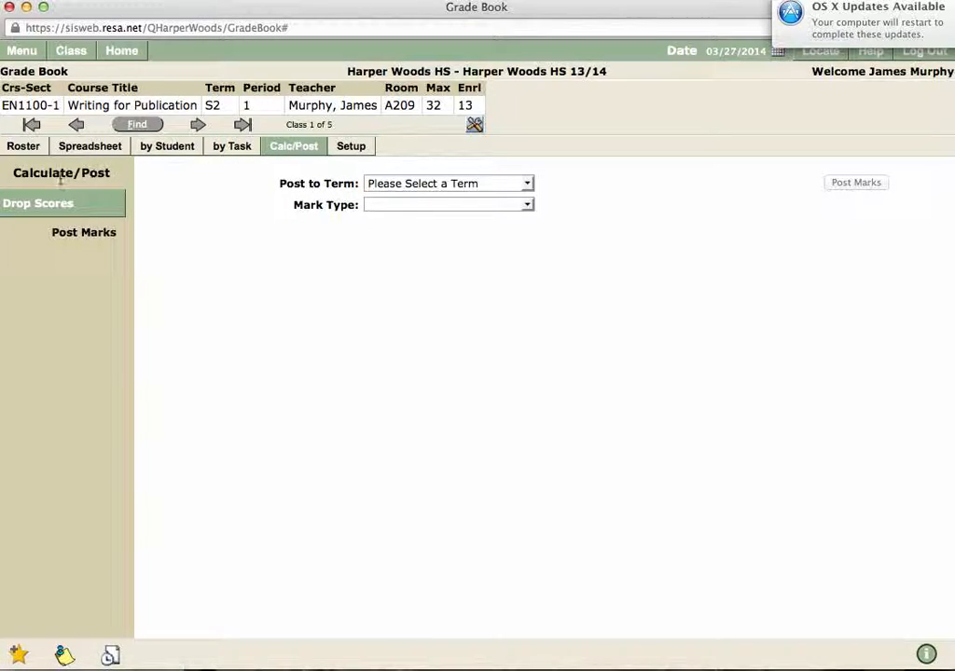
pyautogui.click(93, 203)
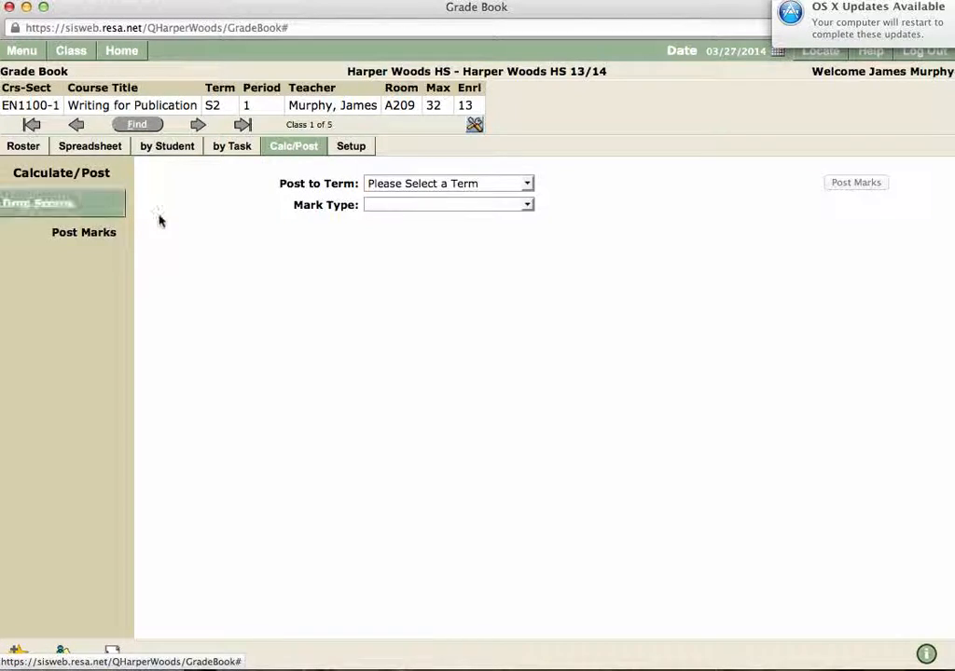
pyautogui.click(525, 186)
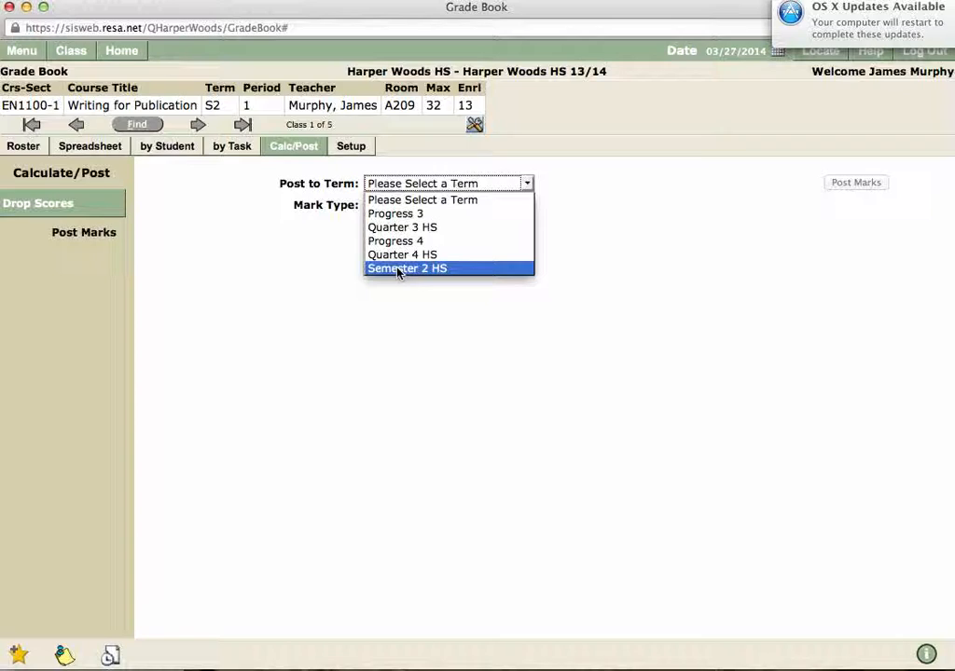
pyautogui.click(364, 322)
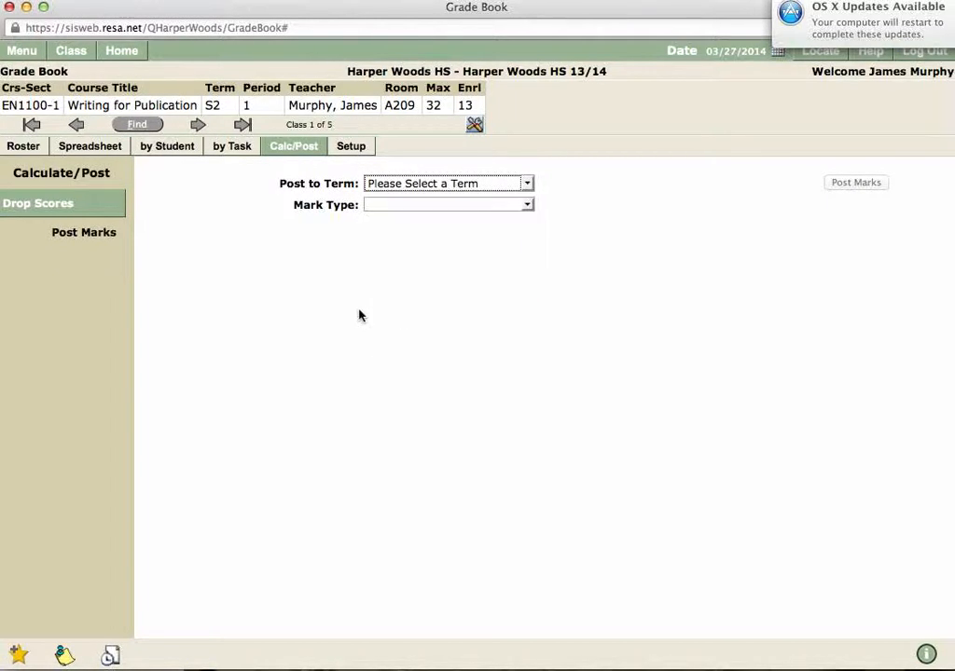
pyautogui.click(463, 184)
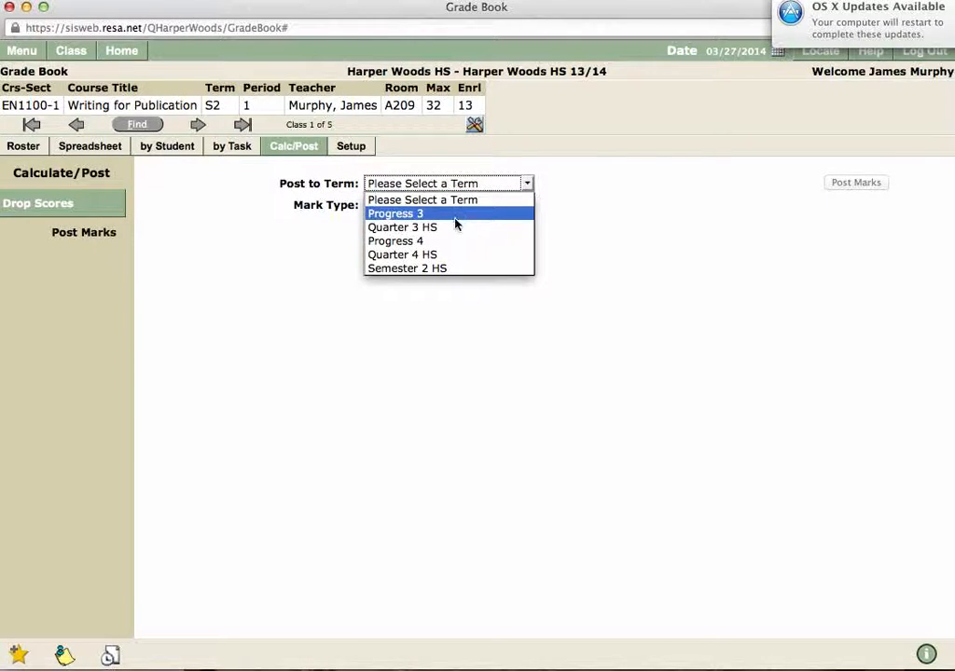
pyautogui.click(455, 226)
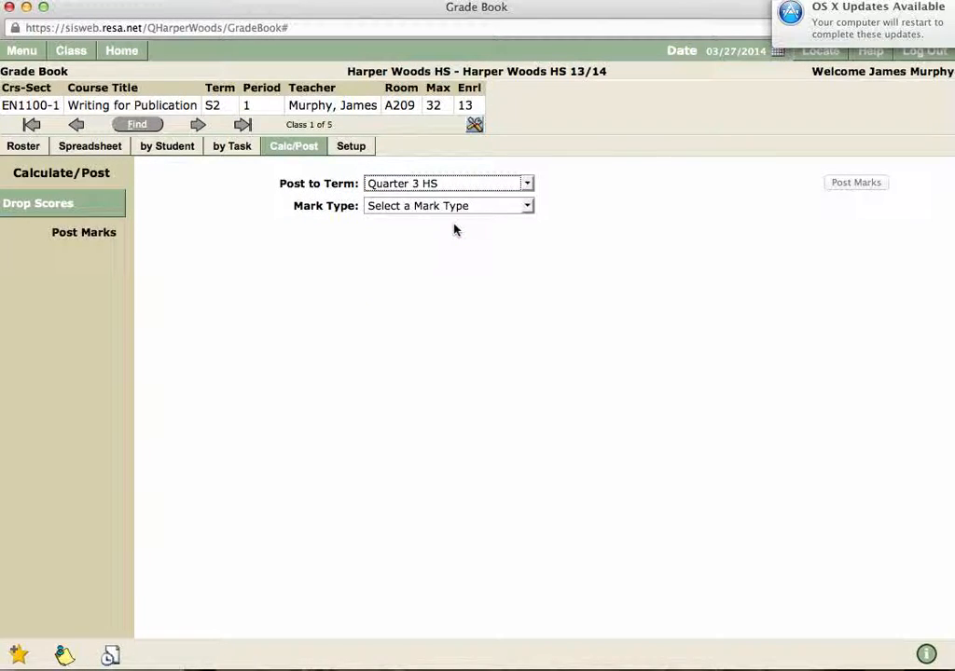
pyautogui.click(461, 206)
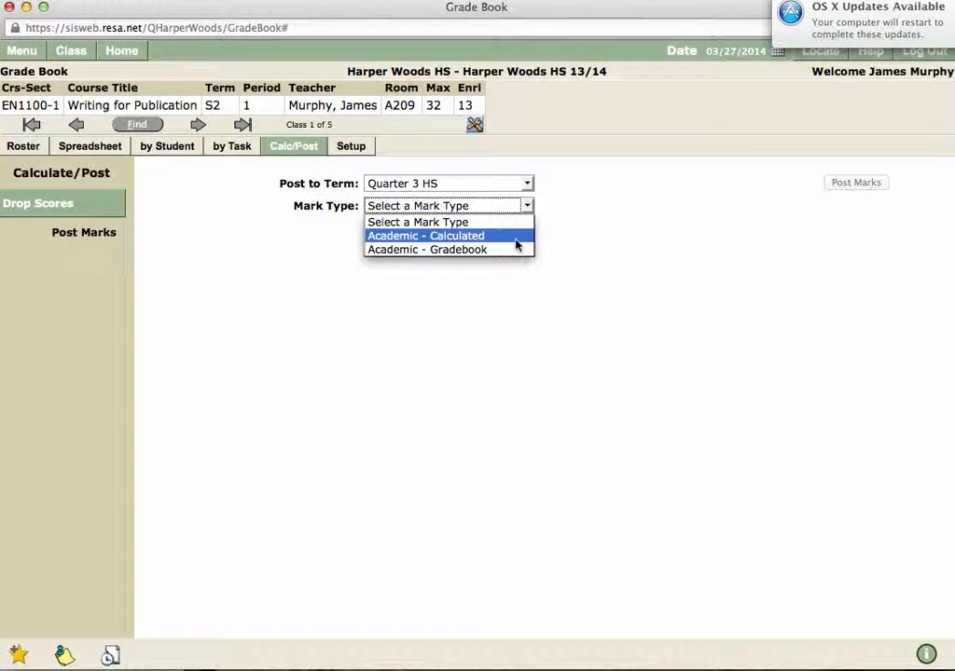
pyautogui.click(457, 250)
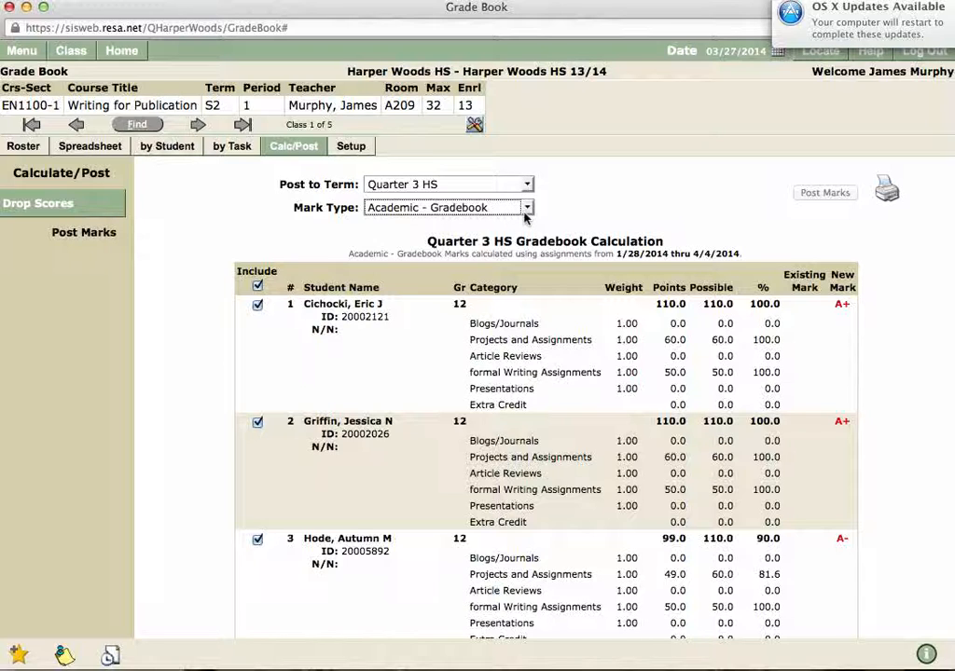
# Step: Review each student's category points, percentages and new mark in the Quarter 3 HS Gradebook Calculation
pyautogui.scroll(-5, 630, 388)
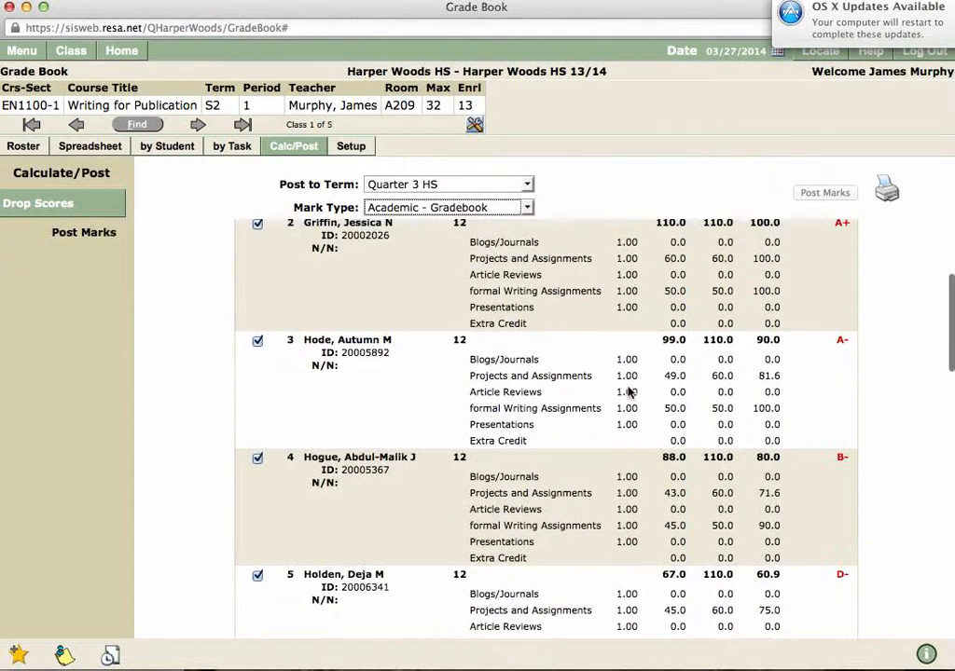
pyautogui.scroll(5, 629, 389)
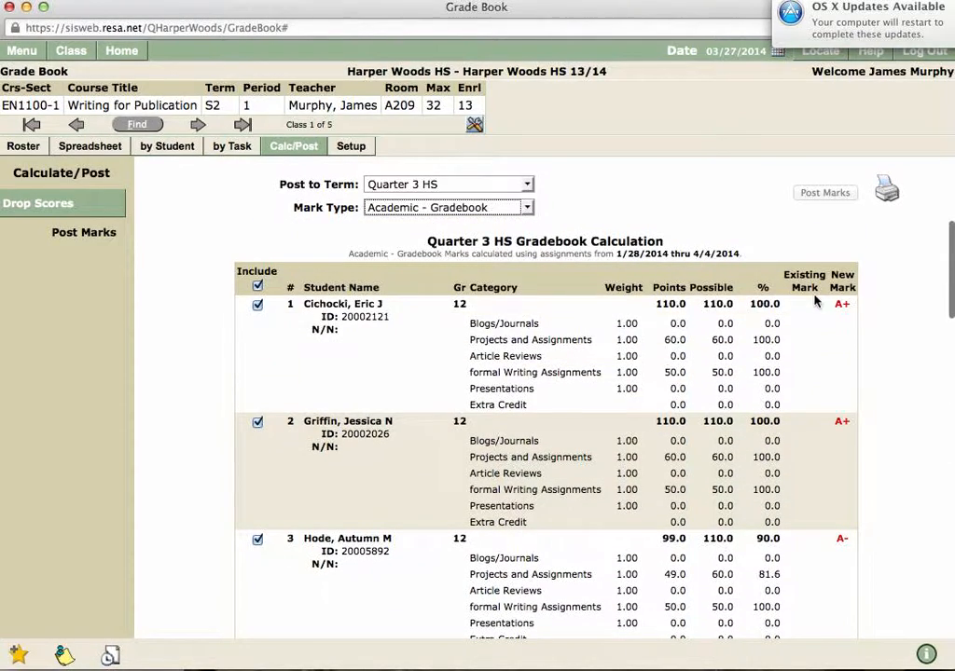
pyautogui.scroll(-4, 830, 531)
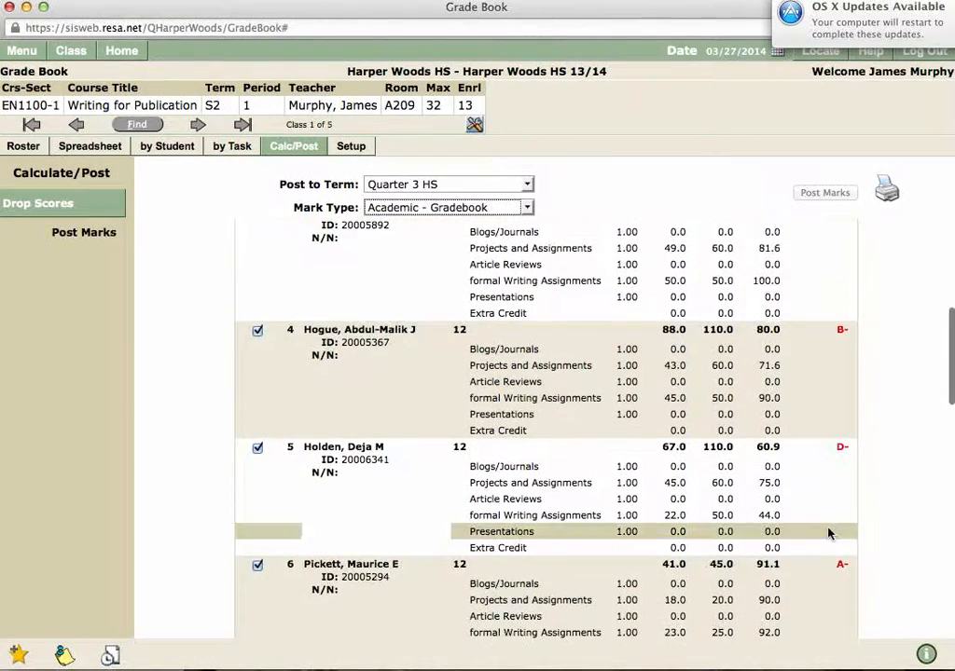
pyautogui.scroll(4, 829, 531)
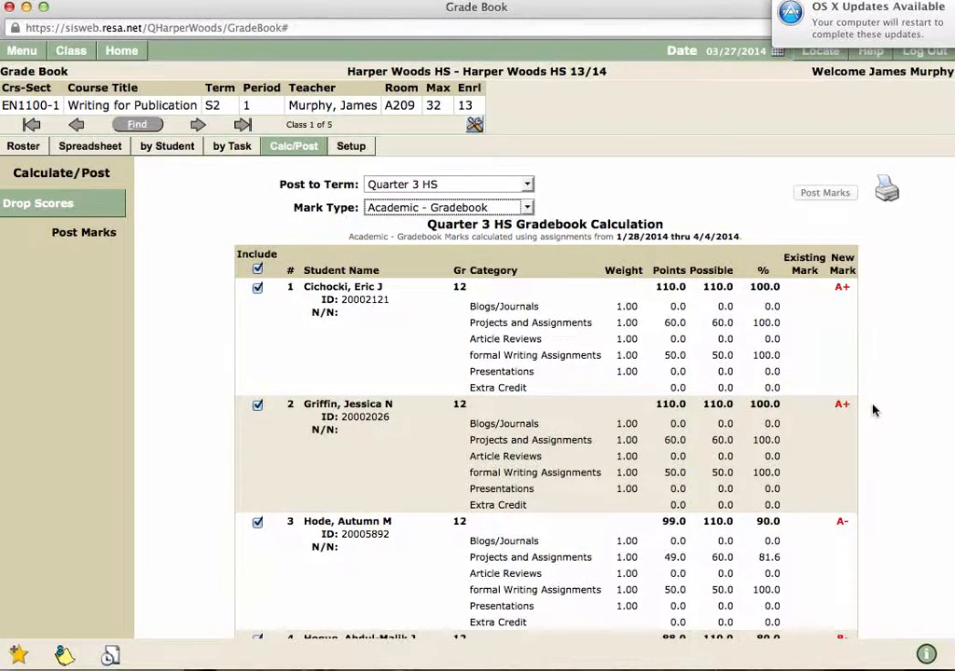
pyautogui.scroll(-10, 867, 410)
pyautogui.scroll(-1, 873, 410)
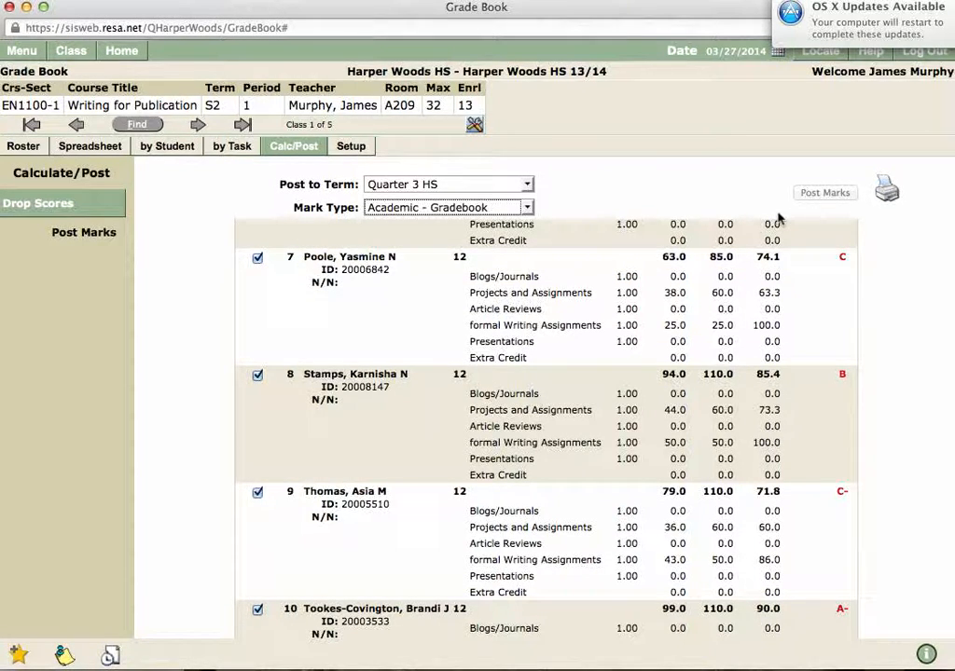
pyautogui.scroll(10, 827, 382)
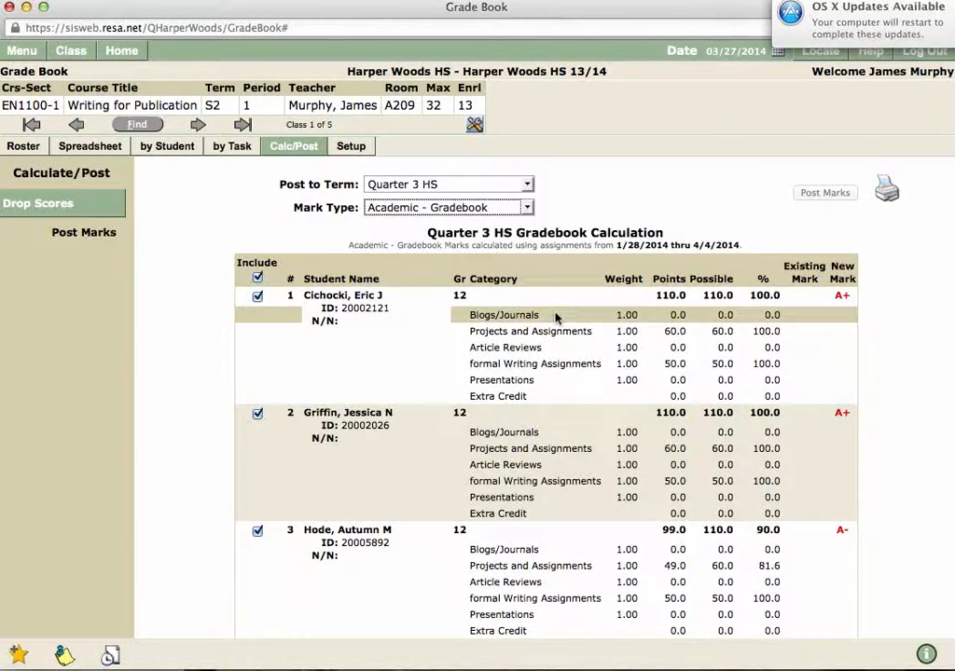
pyautogui.scroll(-3, 591, 356)
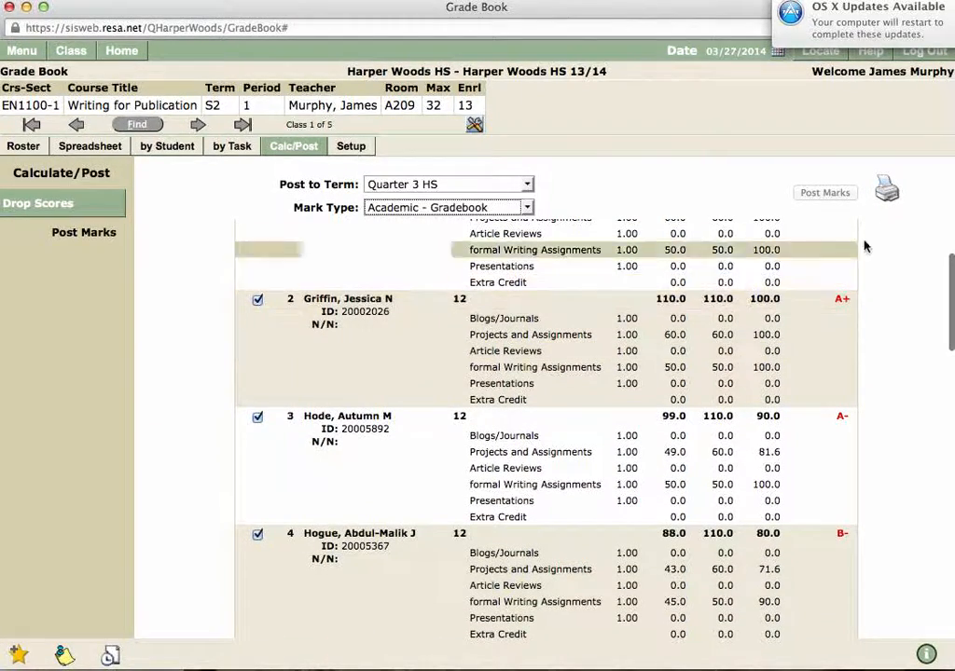
# Step: Open the printable version of the Quarter 3 HS calculation, view the PDF output options and cancel printing
pyautogui.click(887, 192)
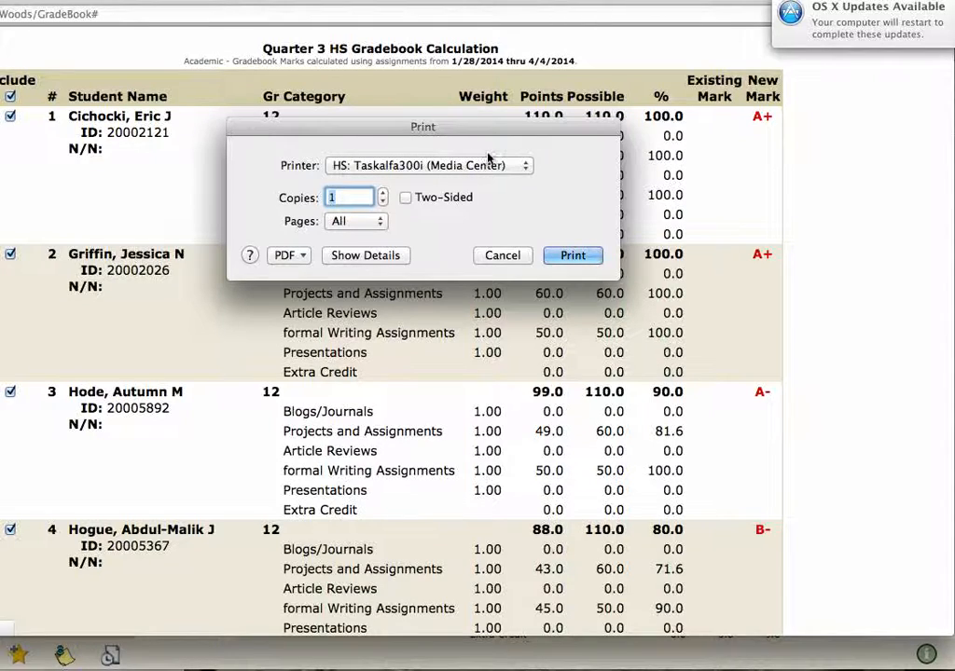
pyautogui.click(298, 257)
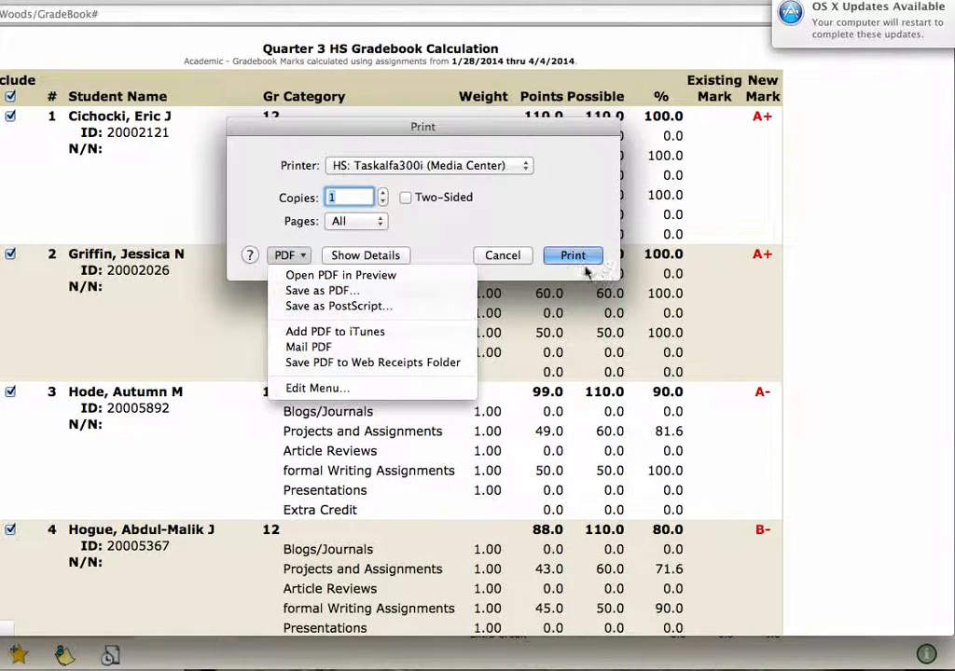
pyautogui.click(529, 160)
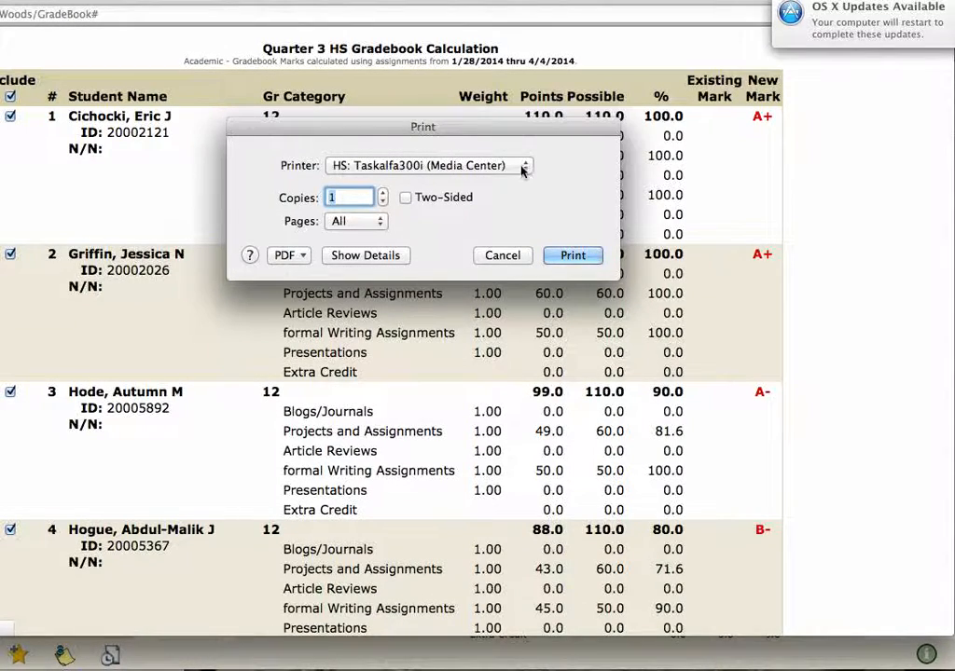
pyautogui.click(515, 258)
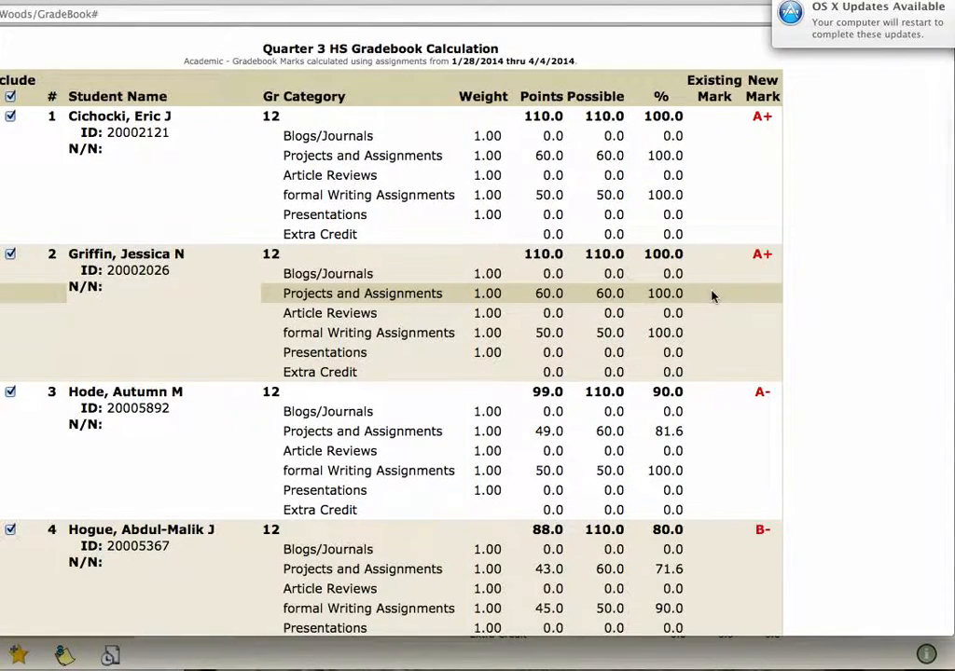
# Step: Look over the printable calculation, return to the Grade Book window and examine the students' new marks there
pyautogui.scroll(-1, 712, 296)
pyautogui.scroll(1, 712, 296)
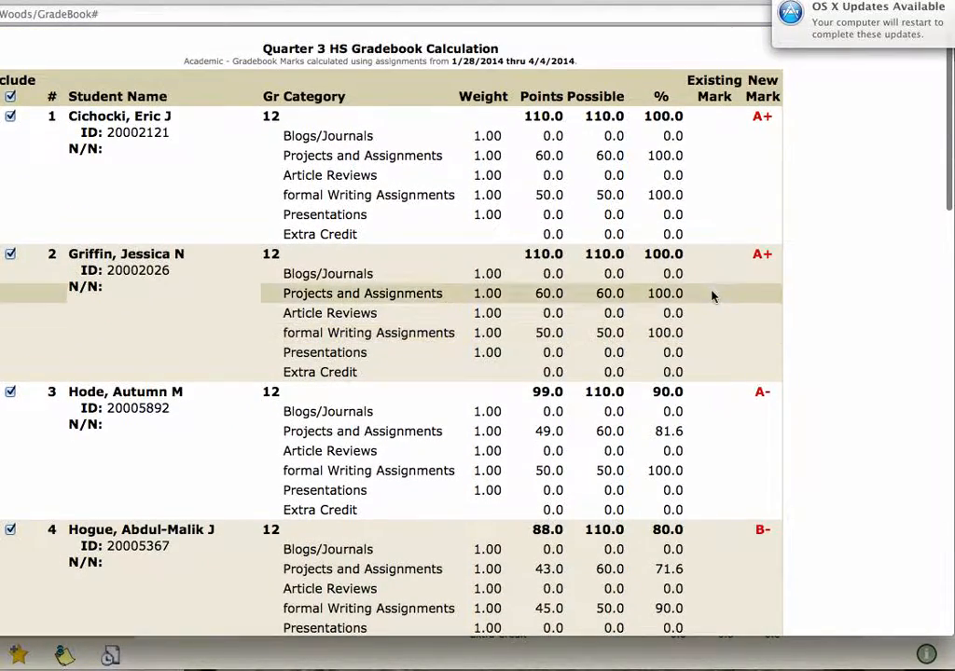
pyautogui.hotkey('ctrl', 'Down')
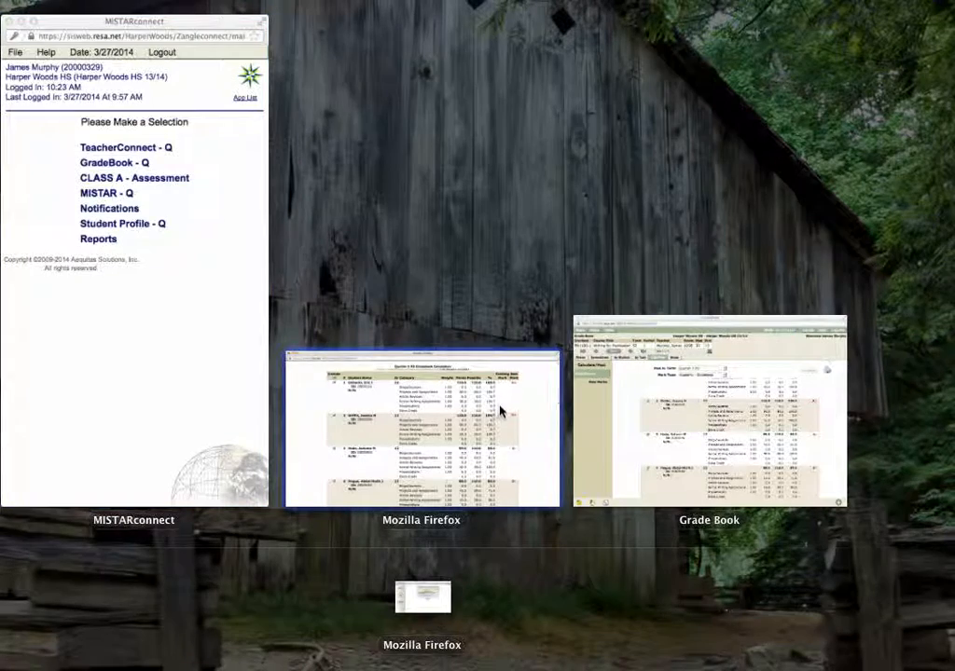
pyautogui.click(501, 403)
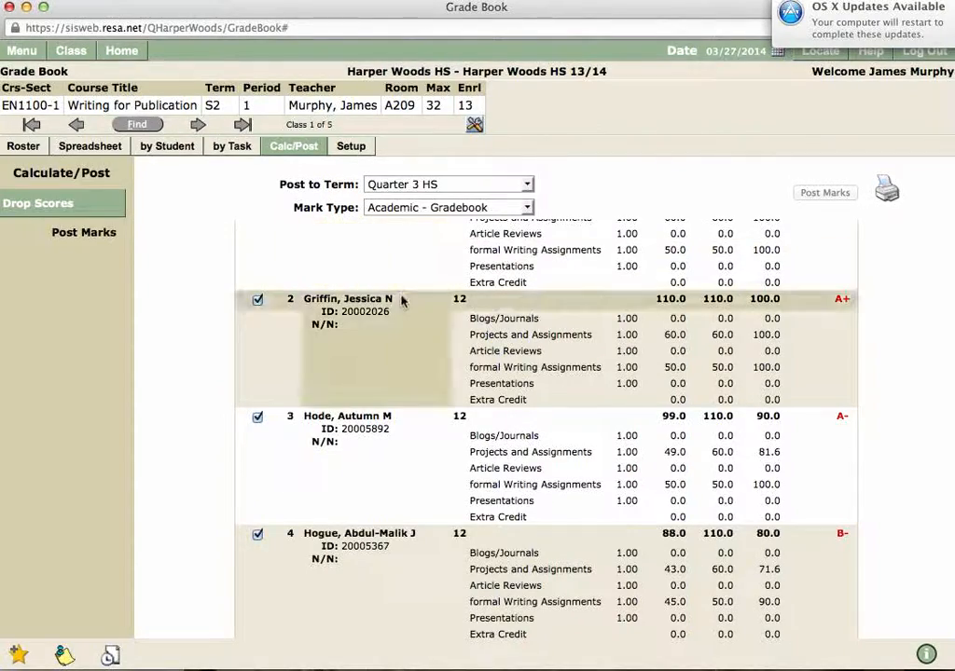
pyautogui.scroll(3, 893, 295)
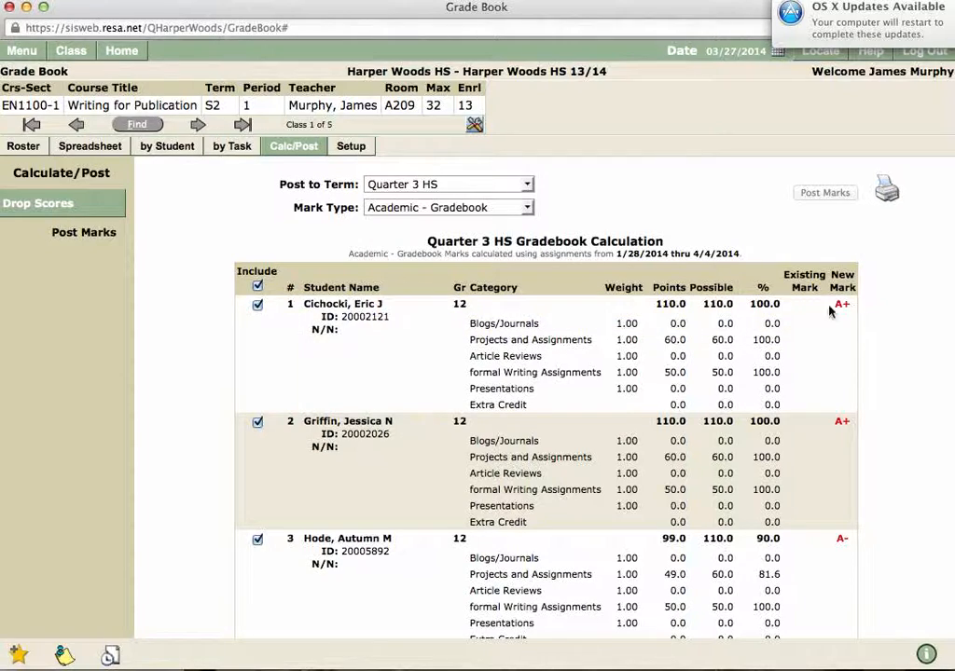
pyautogui.scroll(-4, 184, 258)
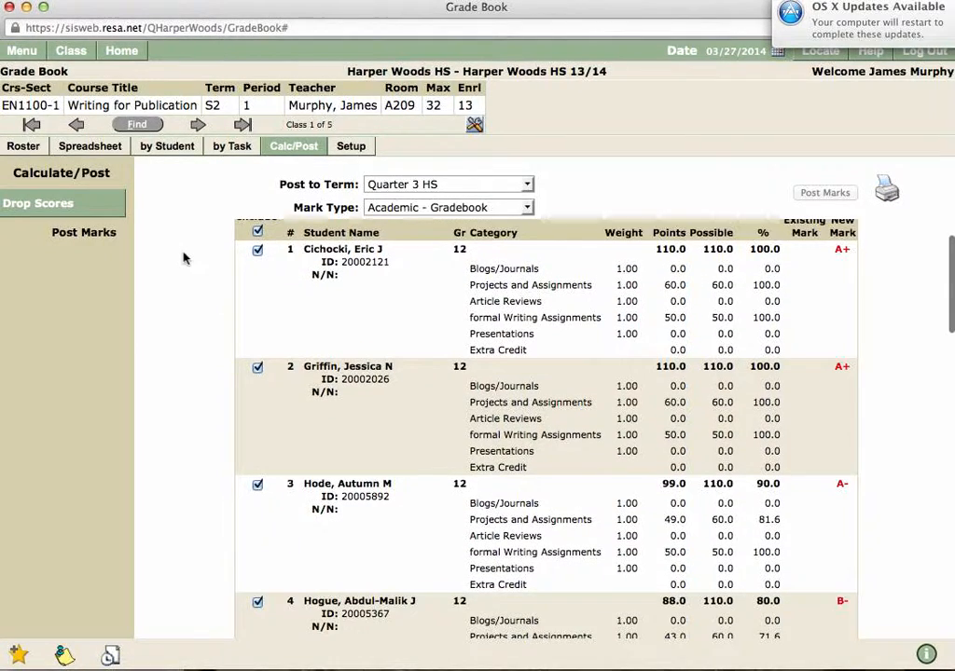
pyautogui.scroll(-5, 183, 258)
pyautogui.scroll(10, 184, 259)
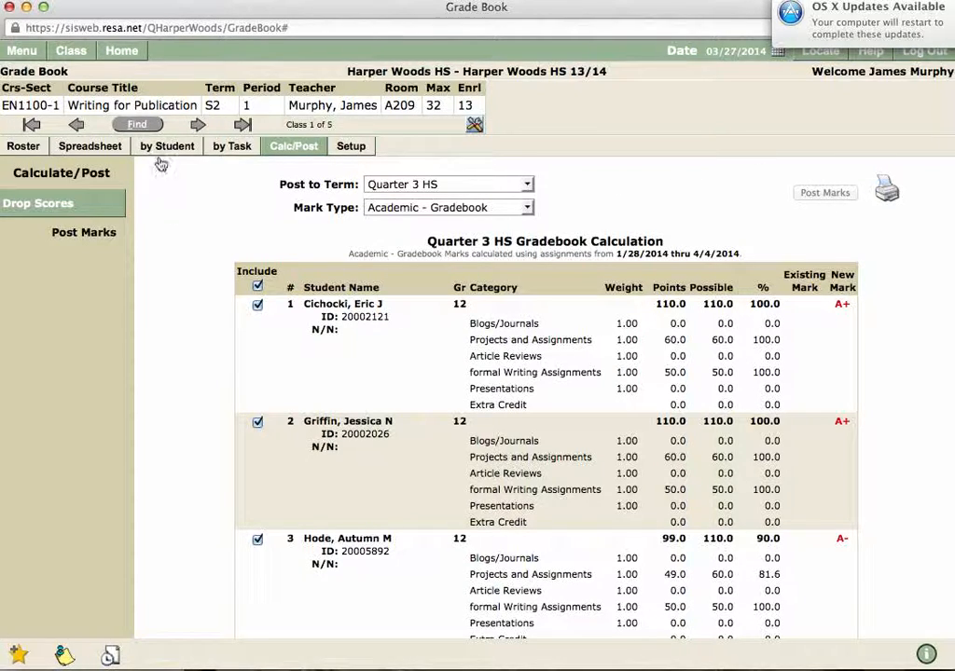
# Step: Go to Class Marks for the Writing for Publication class and display the Progress 3 term
pyautogui.click(24, 52)
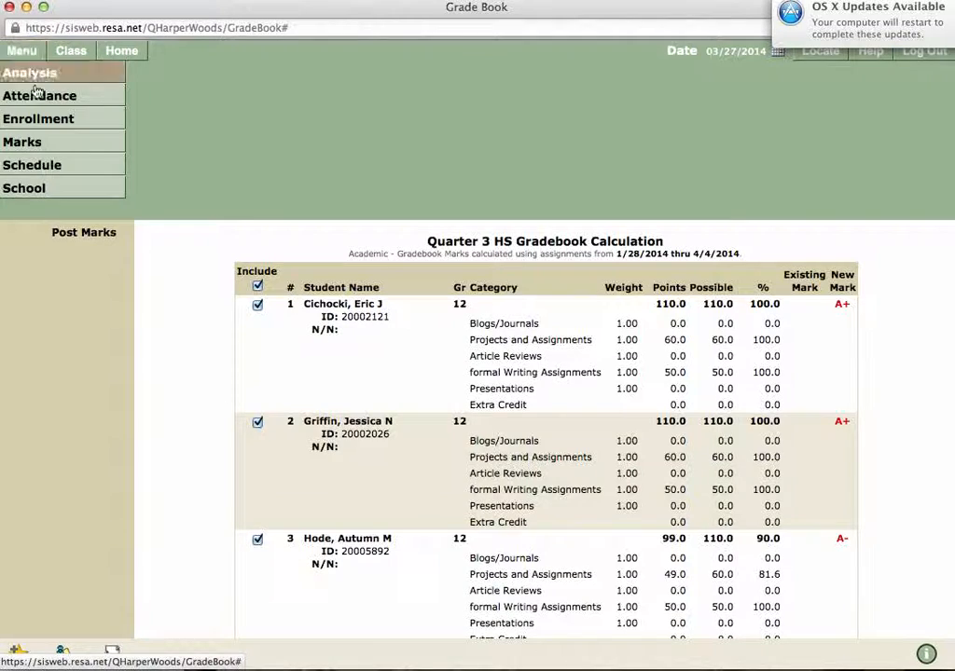
pyautogui.click(38, 142)
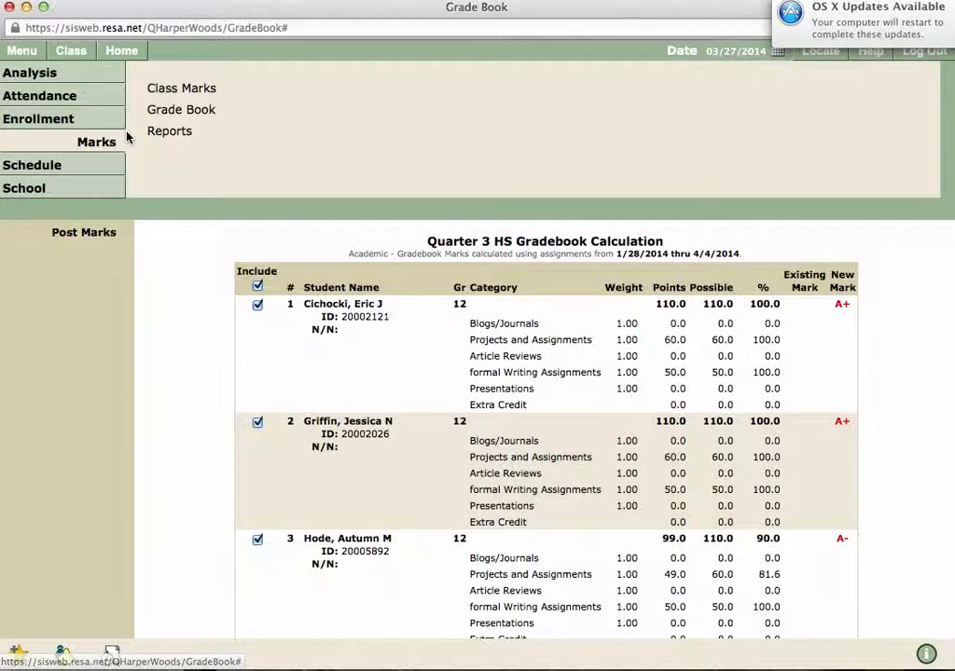
pyautogui.click(180, 90)
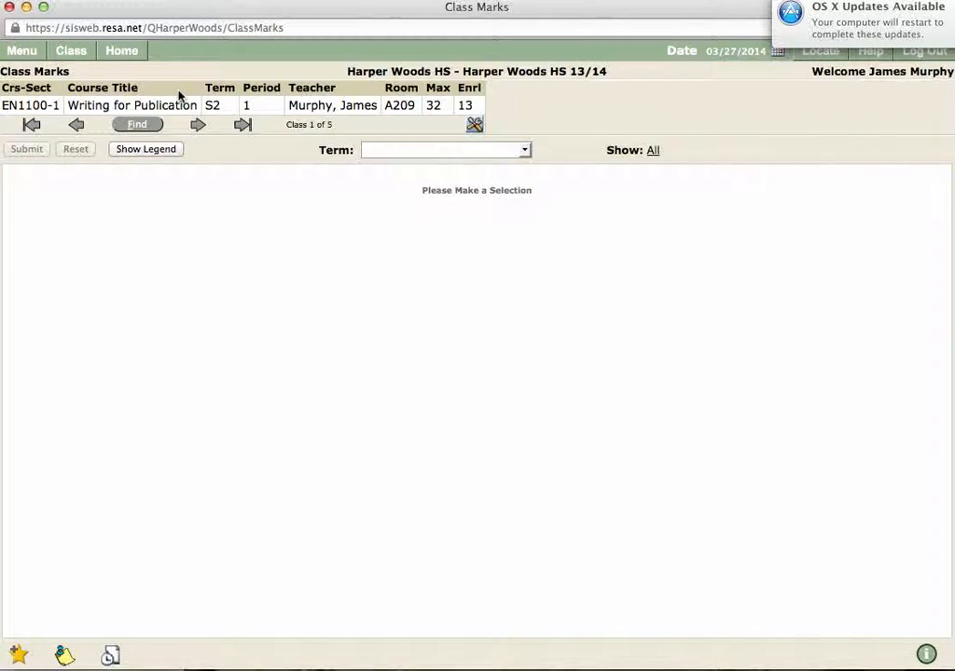
pyautogui.click(505, 152)
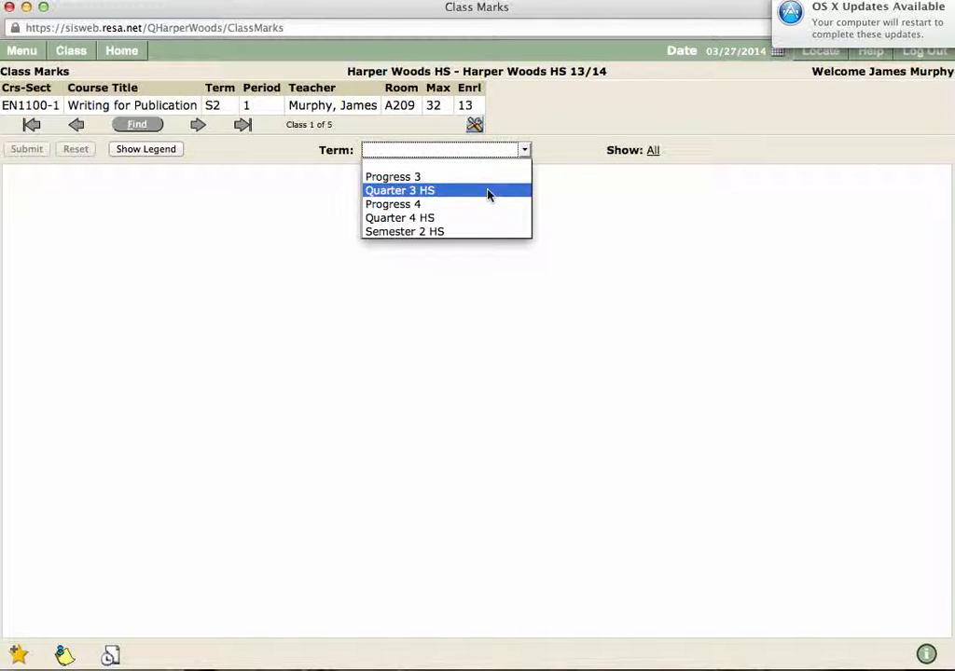
pyautogui.click(488, 180)
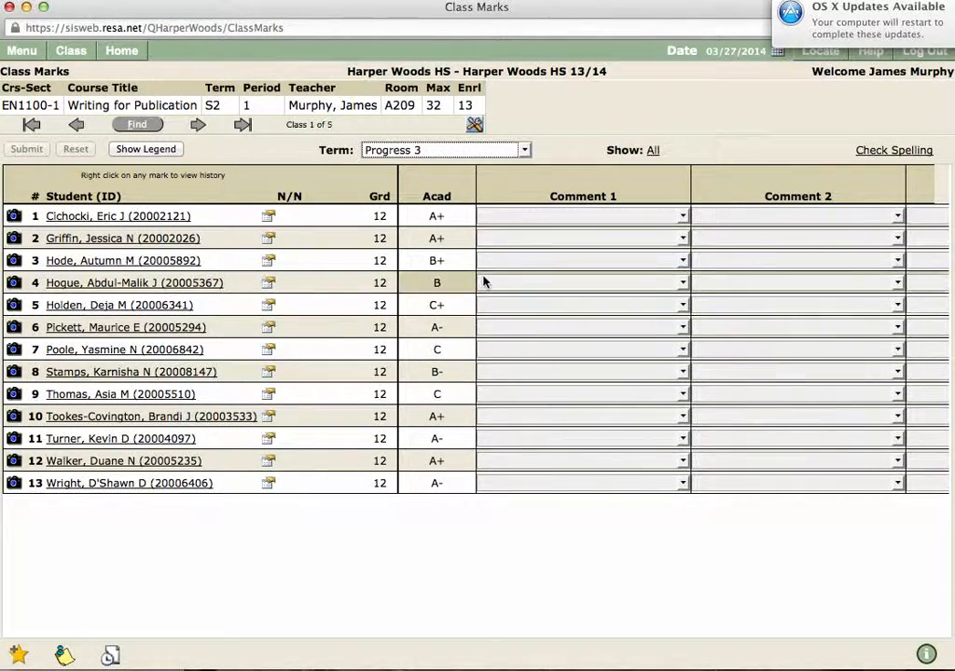
# Step: Check the class's Quarter 3 HS marks and return to the Progress 3 term for comparison
pyautogui.click(516, 150)
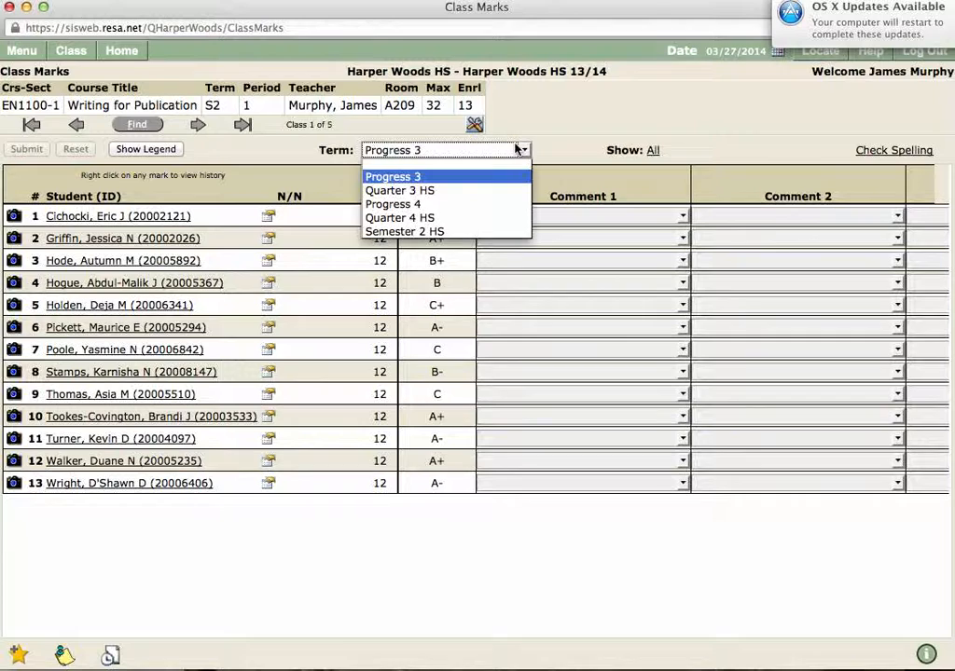
pyautogui.click(505, 192)
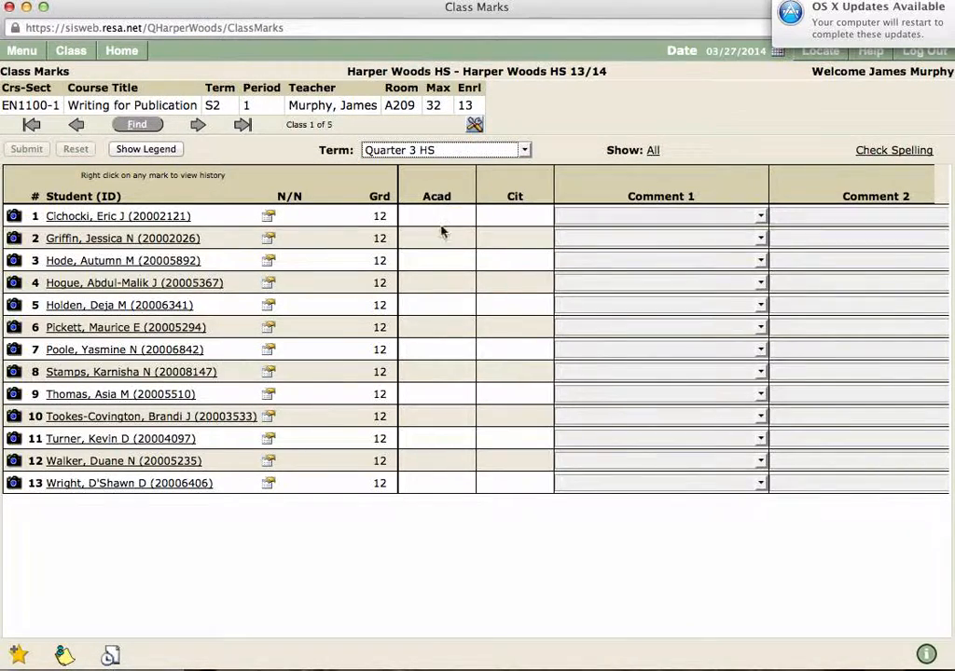
pyautogui.click(484, 152)
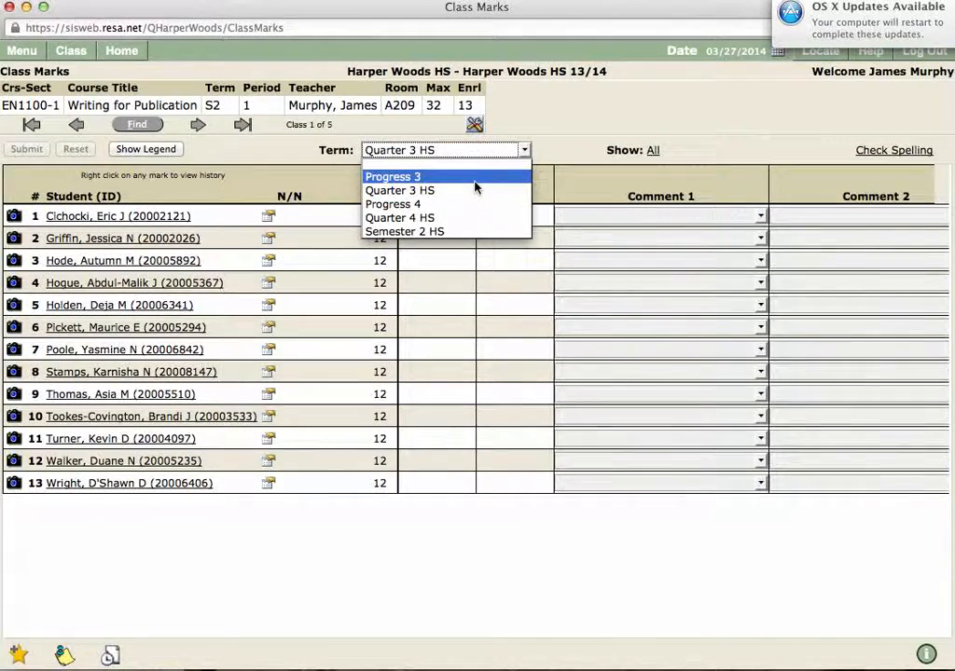
pyautogui.click(475, 184)
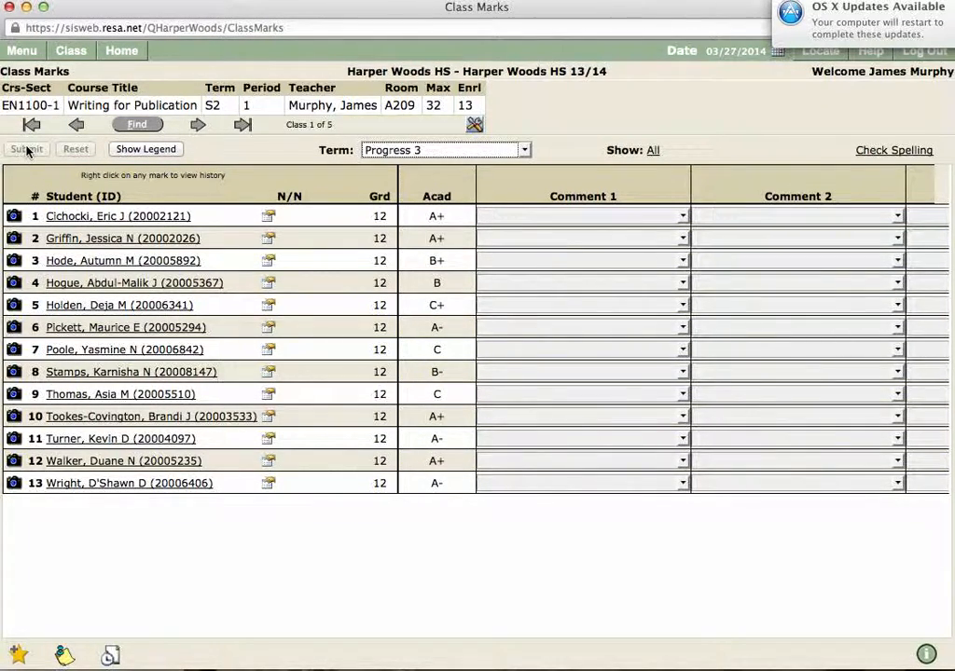
# Step: Find the period 2 English Lang. Arts 11B class, EN1021-1, and view its Progress 3 marks
pyautogui.click(146, 127)
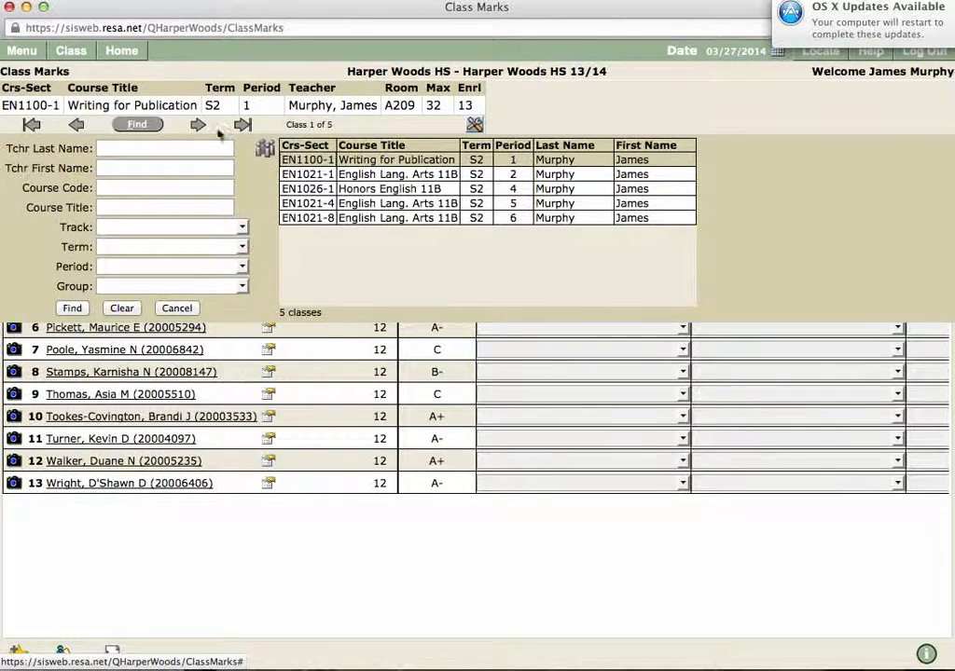
pyautogui.click(368, 178)
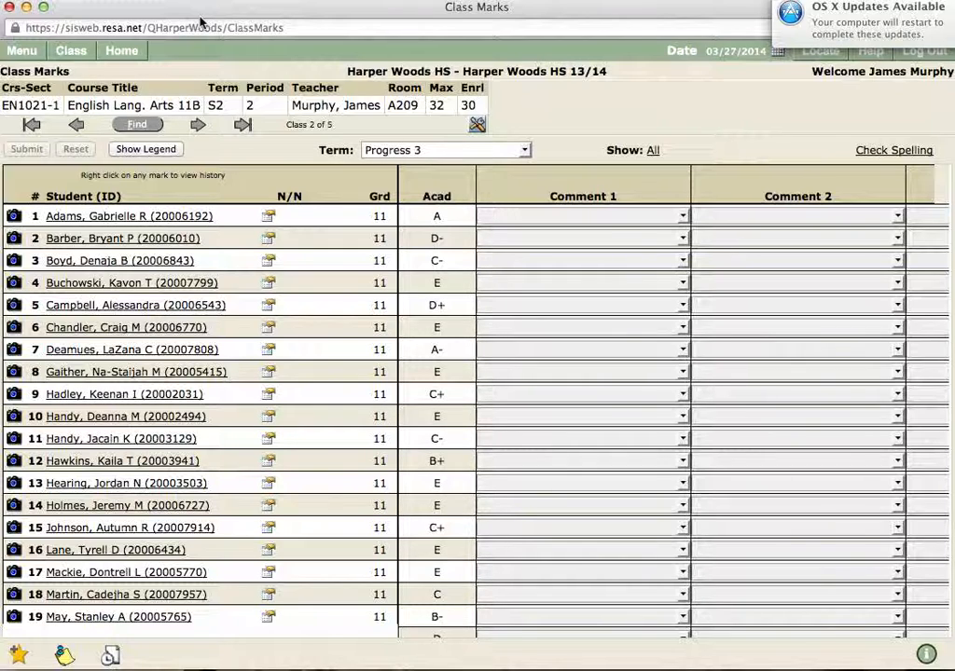
pyautogui.moveTo(75, 51)
pyautogui.click(76, 72)
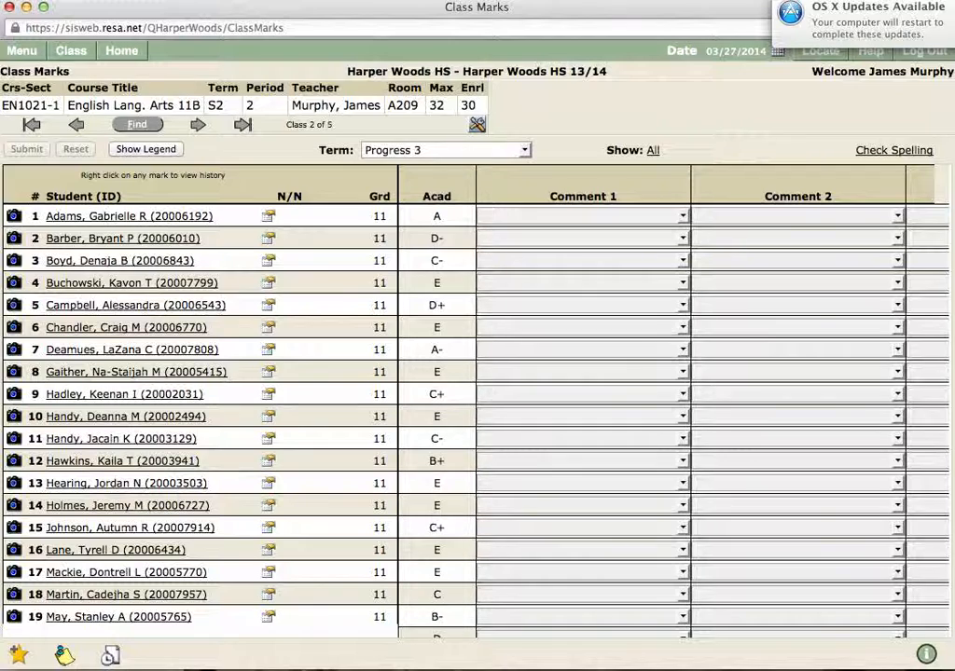